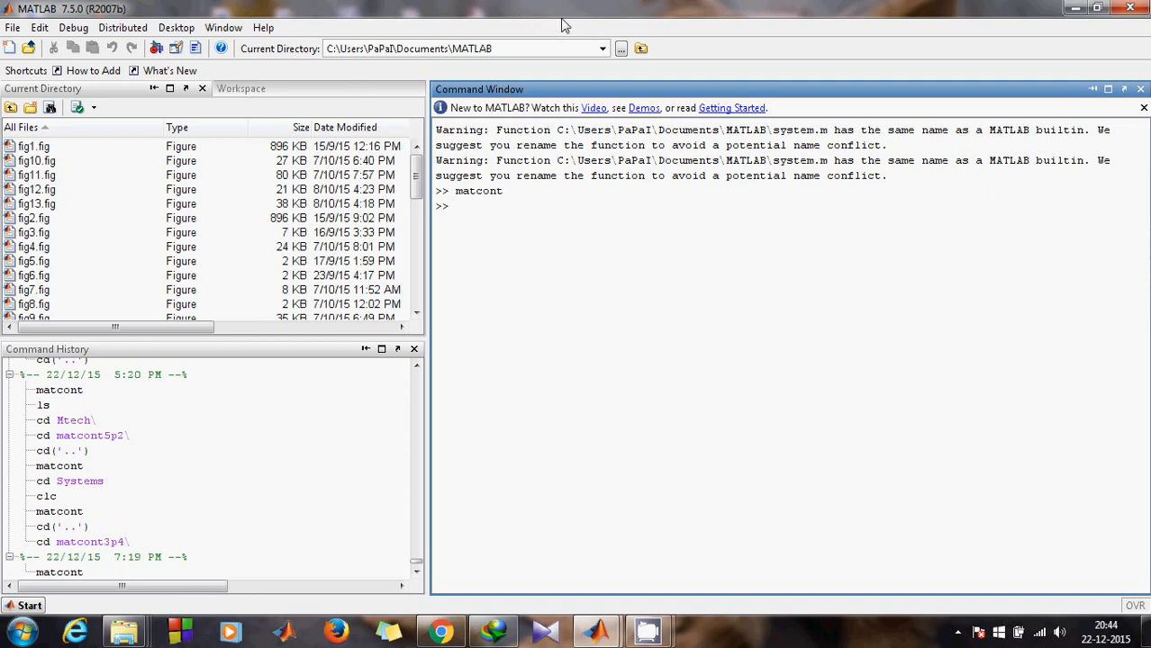
- Browse for a new current directory and expand Computer down to Local Disk (D:)
left_click(622, 50)
left_click(690, 360)
left_click(690, 360)
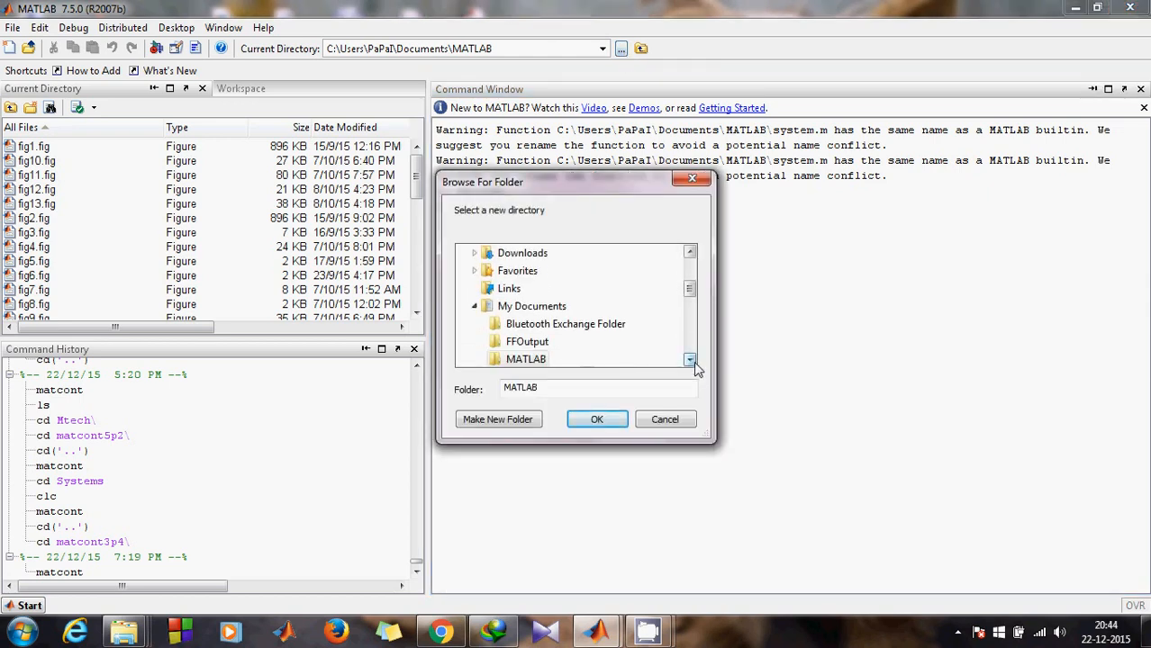
left_click(690, 360)
left_click(690, 360)
left_click(690, 360)
left_click(690, 361)
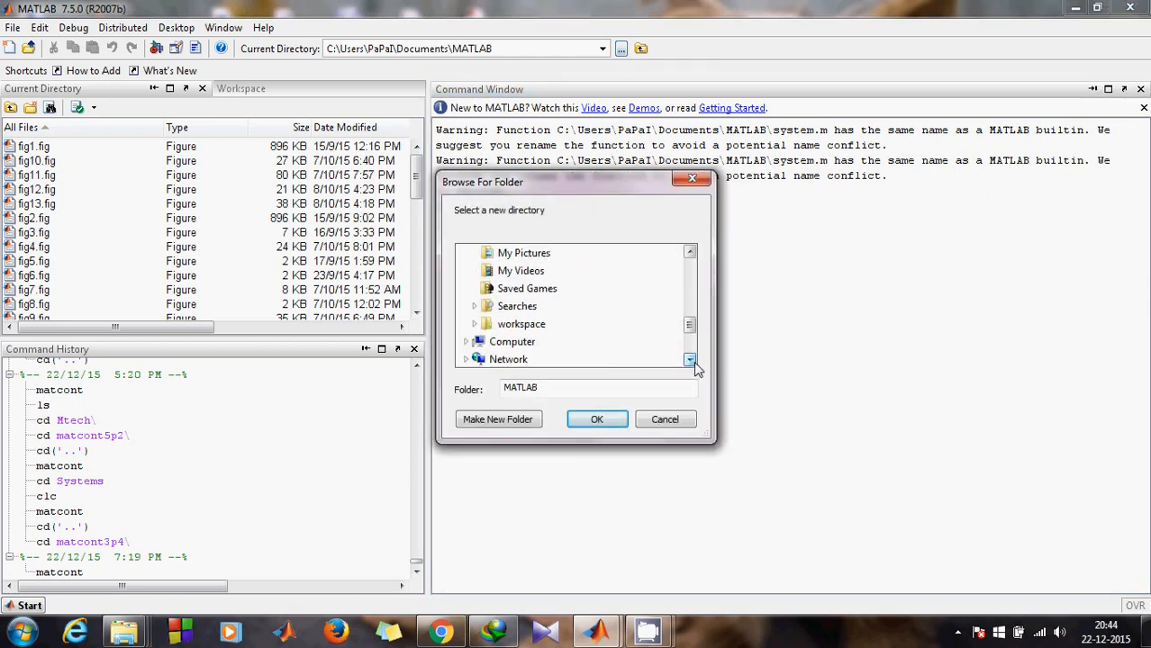
left_click(690, 360)
left_click(690, 361)
left_click(511, 306)
left_click(690, 360)
left_click(690, 360)
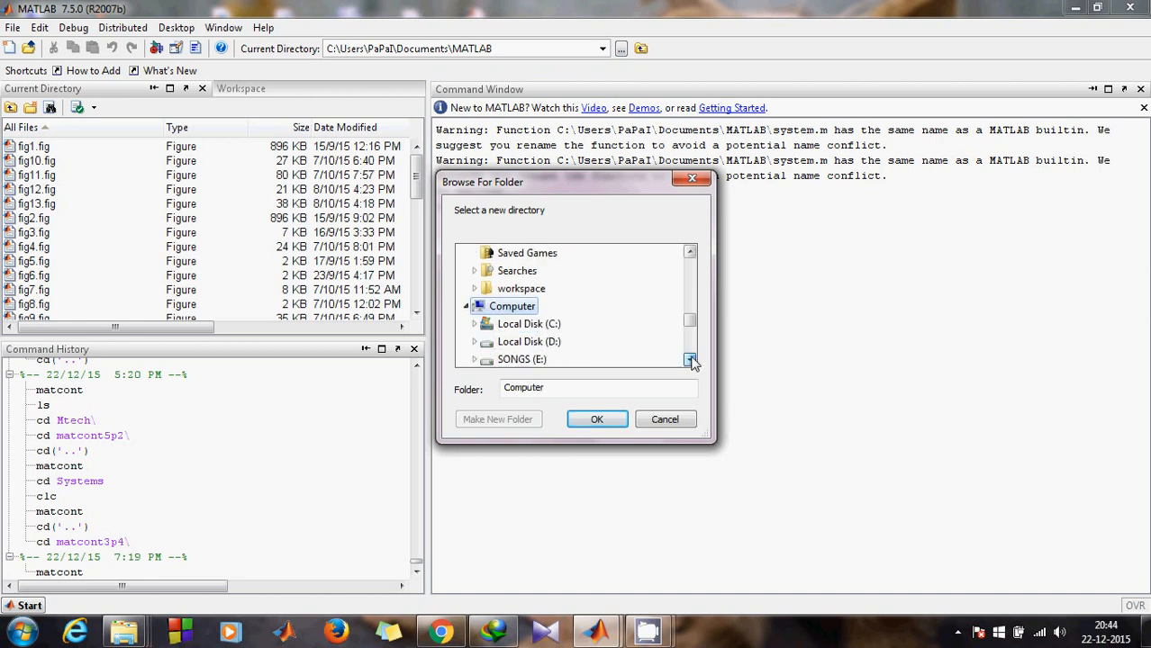
left_click(689, 360)
left_click(690, 360)
left_click(690, 360)
left_click(554, 302)
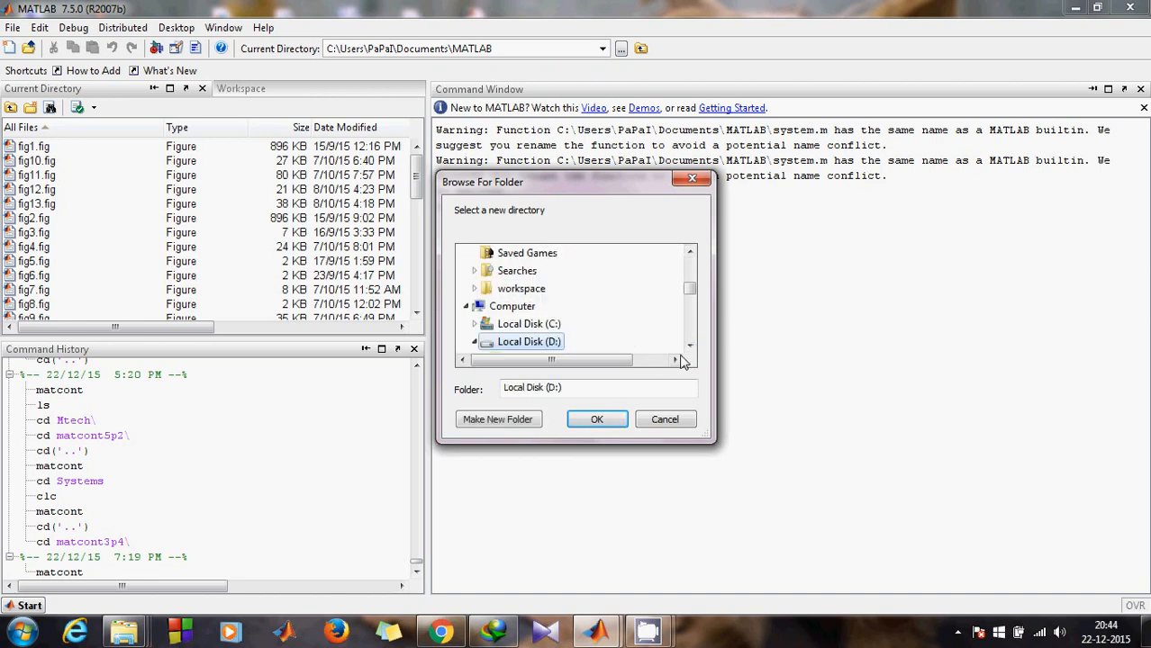
- Expand the Mtech folder on Local Disk (D:) in the folder browser
left_click(689, 350)
left_click(689, 350)
left_click(689, 349)
left_click(690, 349)
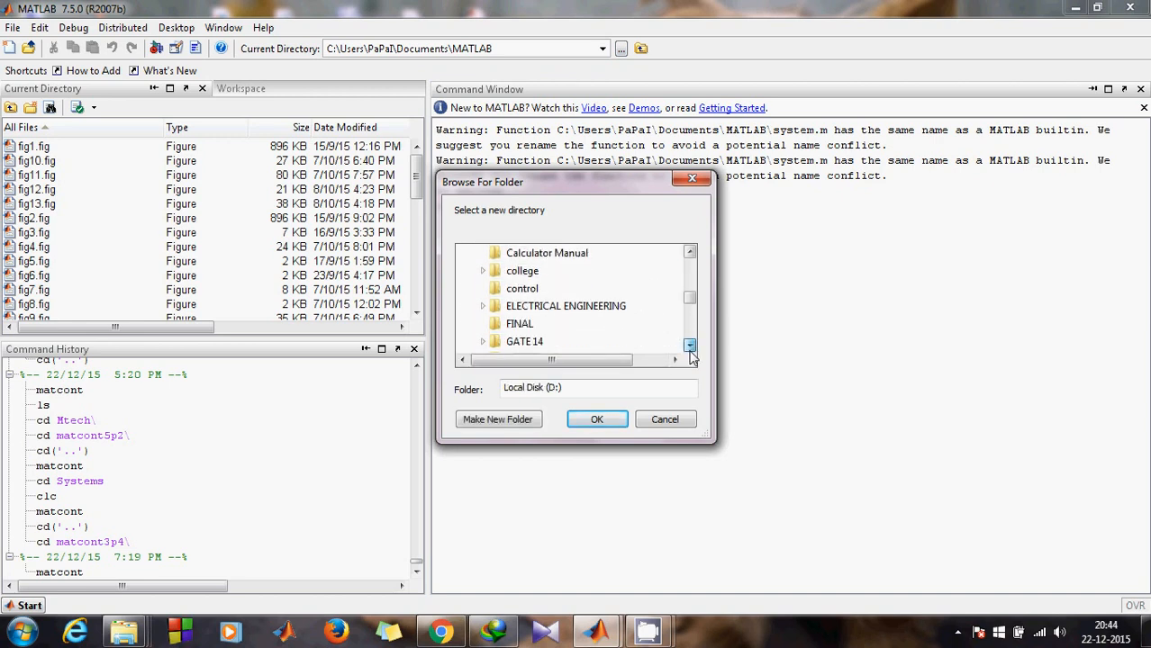
left_click(690, 349)
left_click(690, 350)
left_click(690, 350)
left_click(690, 350)
left_click(690, 349)
left_click(690, 349)
left_click(690, 350)
left_click(690, 350)
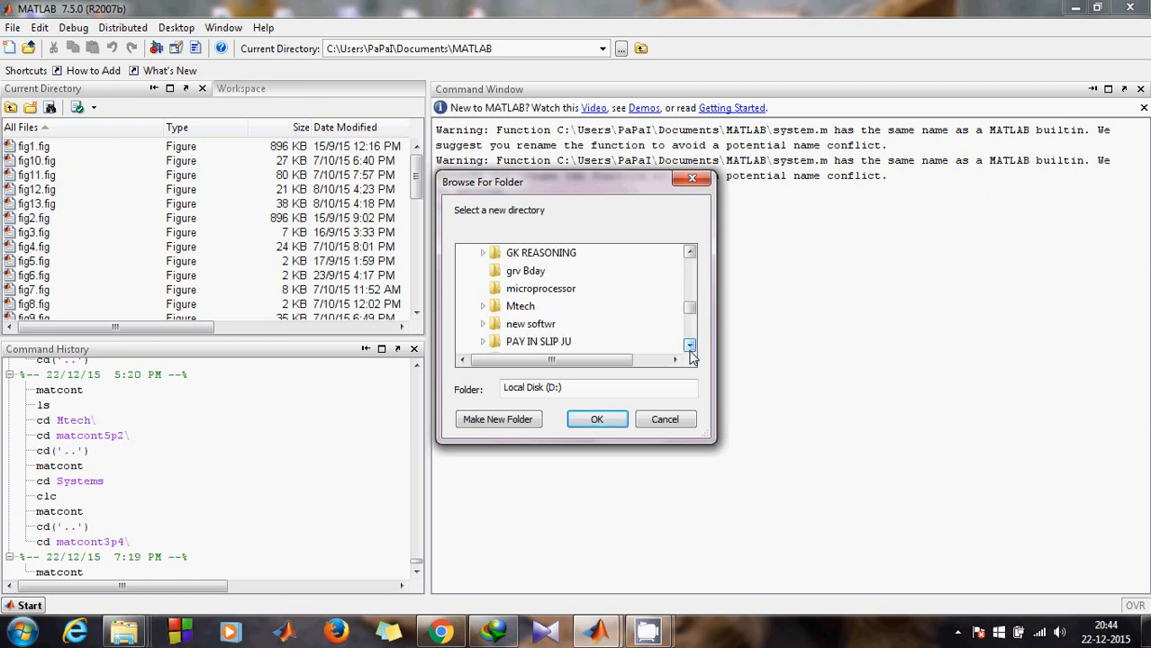
left_click(521, 306)
- Choose the matcont3p4 folder inside Mtech as the current directory
left_click(690, 349)
left_click(690, 350)
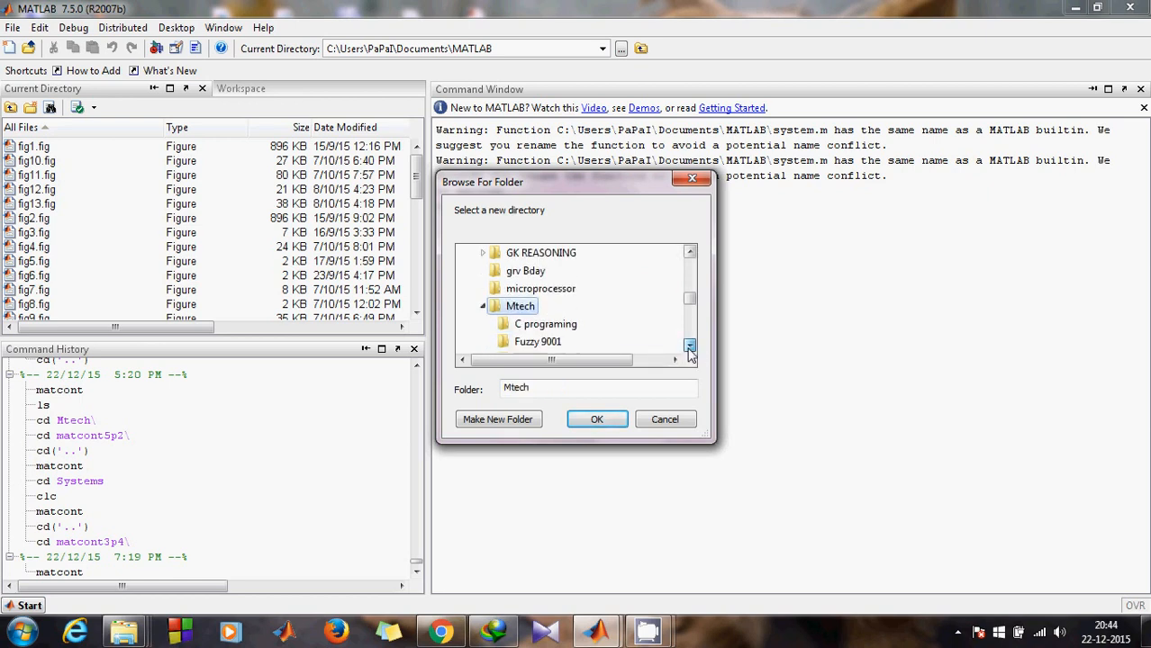
left_click(690, 350)
left_click(690, 349)
left_click(690, 349)
left_click(690, 350)
left_click(690, 349)
left_click(690, 350)
left_click(690, 349)
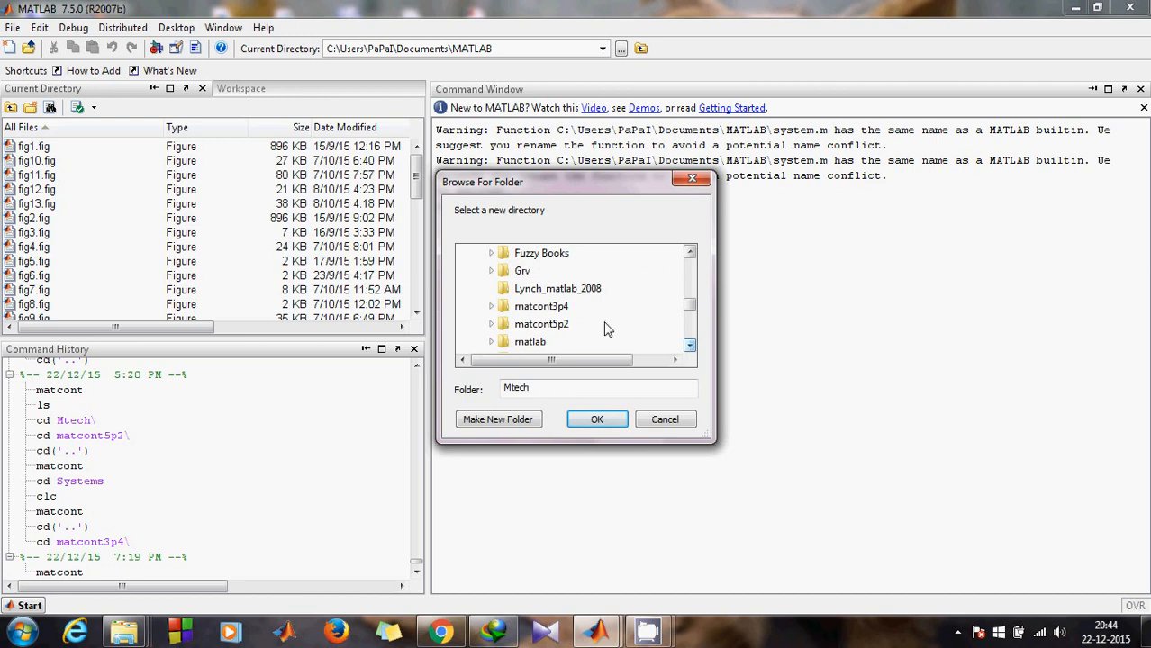
left_click(551, 307)
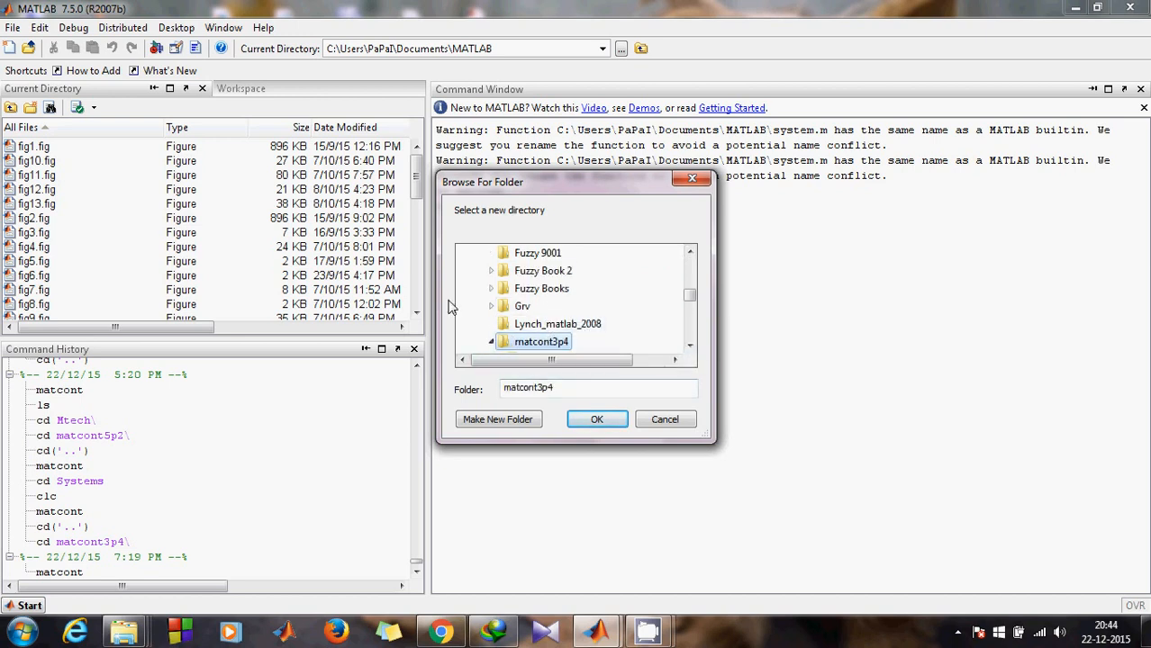
left_click(597, 421)
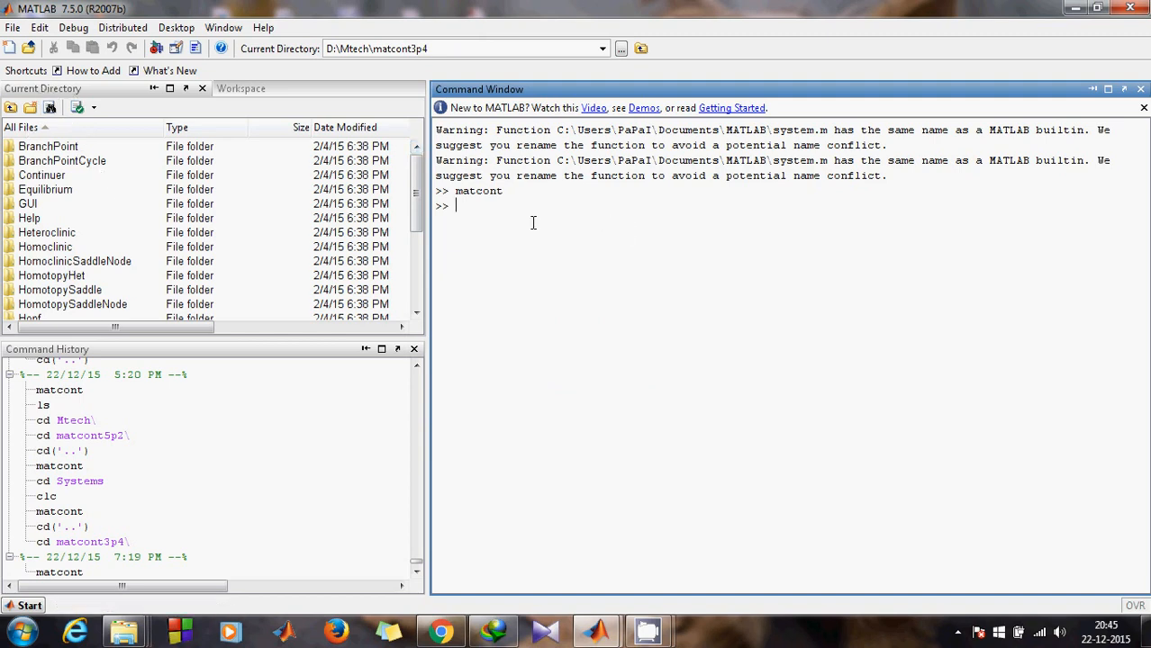
- Run matcont from the command line and start a new system definition in MatCont
type("matcont")
key("Return")
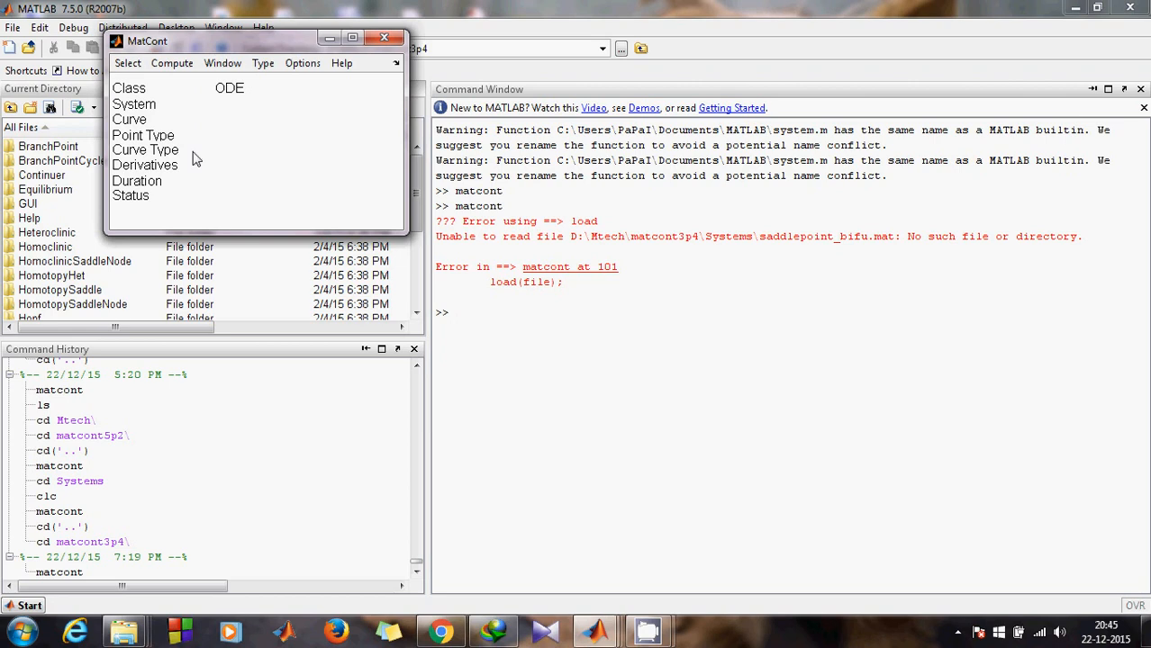
left_click(132, 71)
mouse_move(153, 84)
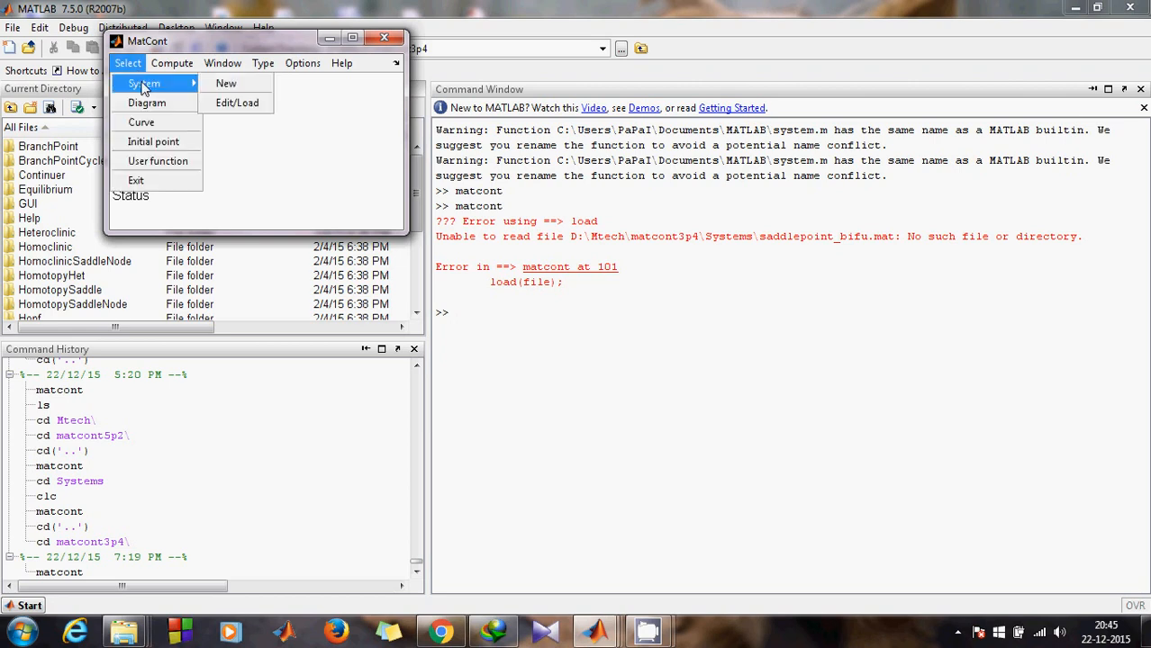
left_click(223, 84)
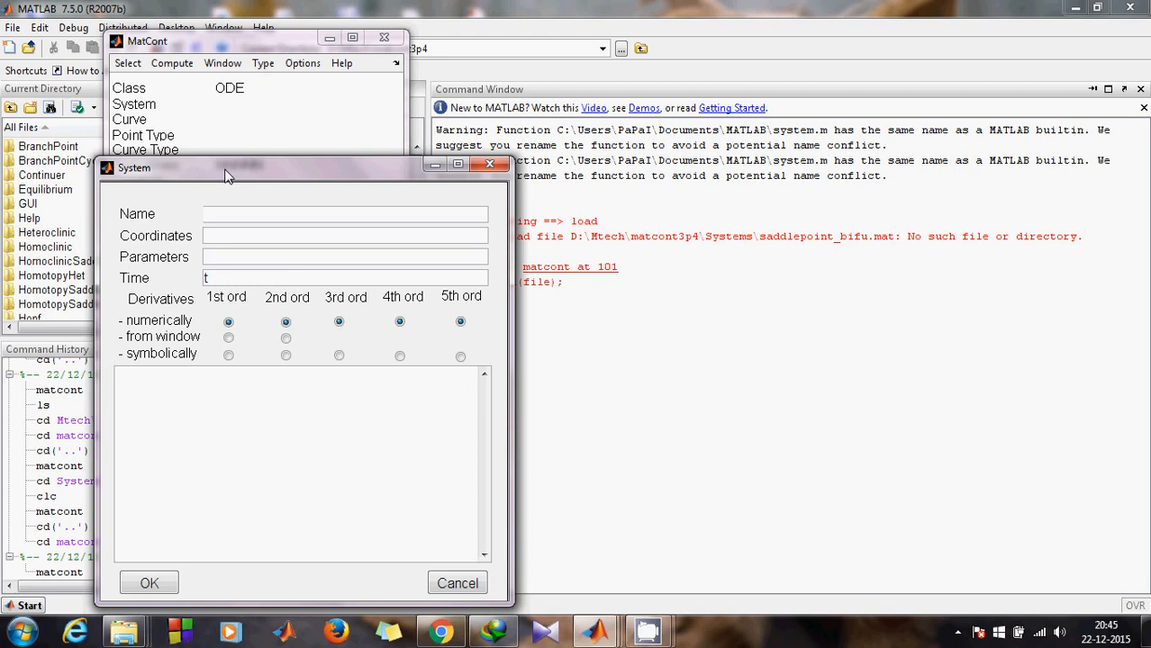
left_click_drag(228, 176, 255, 96)
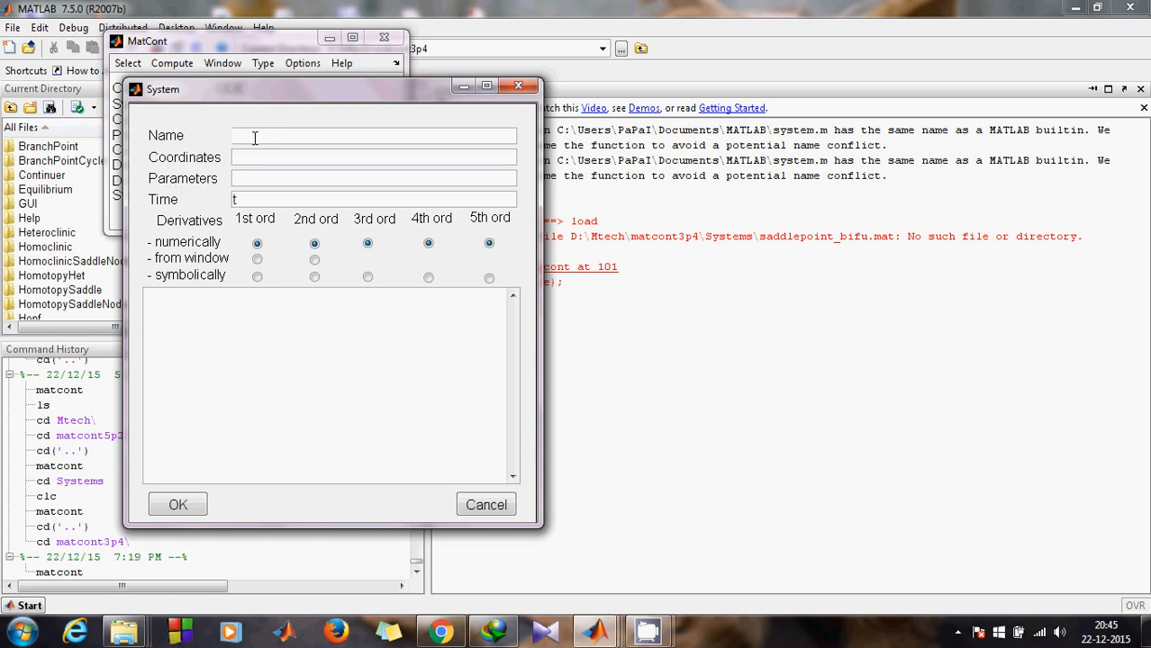
- Name the new system sad_node_bifu and give it coordinate x and parameter r
type("sad_node_bifu")
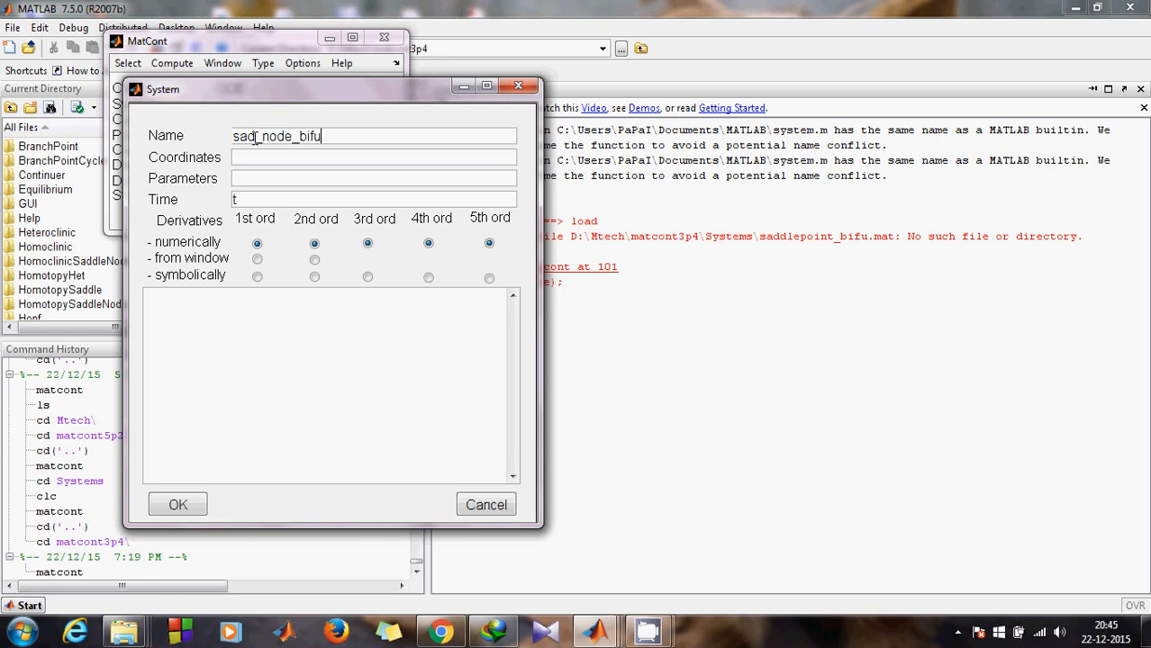
left_click(274, 158)
type("x")
left_click(279, 179)
- Set the system's 1st, 2nd and 3rd order derivatives to be computed symbolically
left_click(256, 278)
left_click(314, 280)
left_click(368, 278)
- Enter the equation x'=r+x^2 for the system and accept the definition
left_click(251, 326)
type("x")
type("'=r+x")
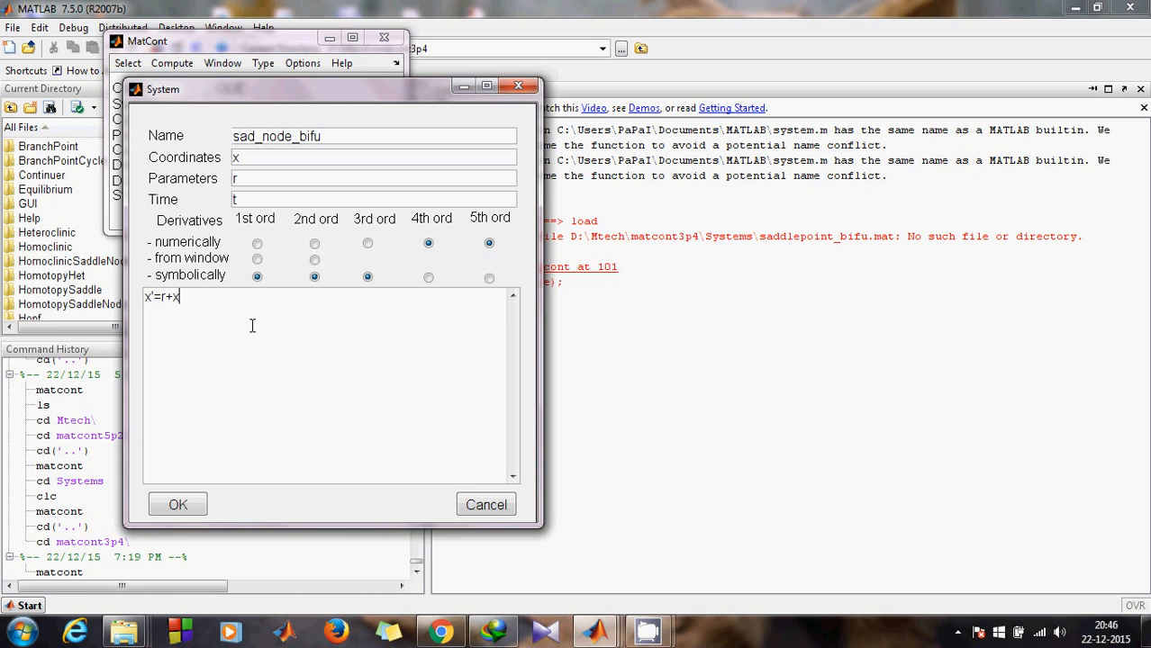
type("^2")
left_click(183, 510)
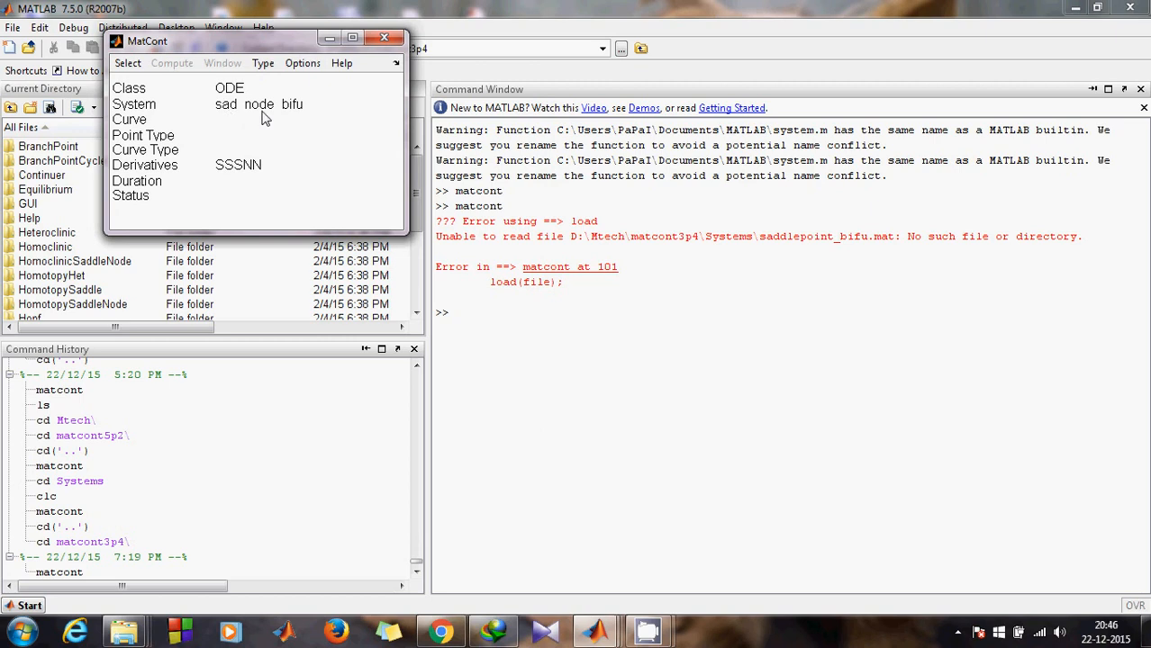
- Set the initial point type of the system to Point
left_click(264, 63)
mouse_move(279, 88)
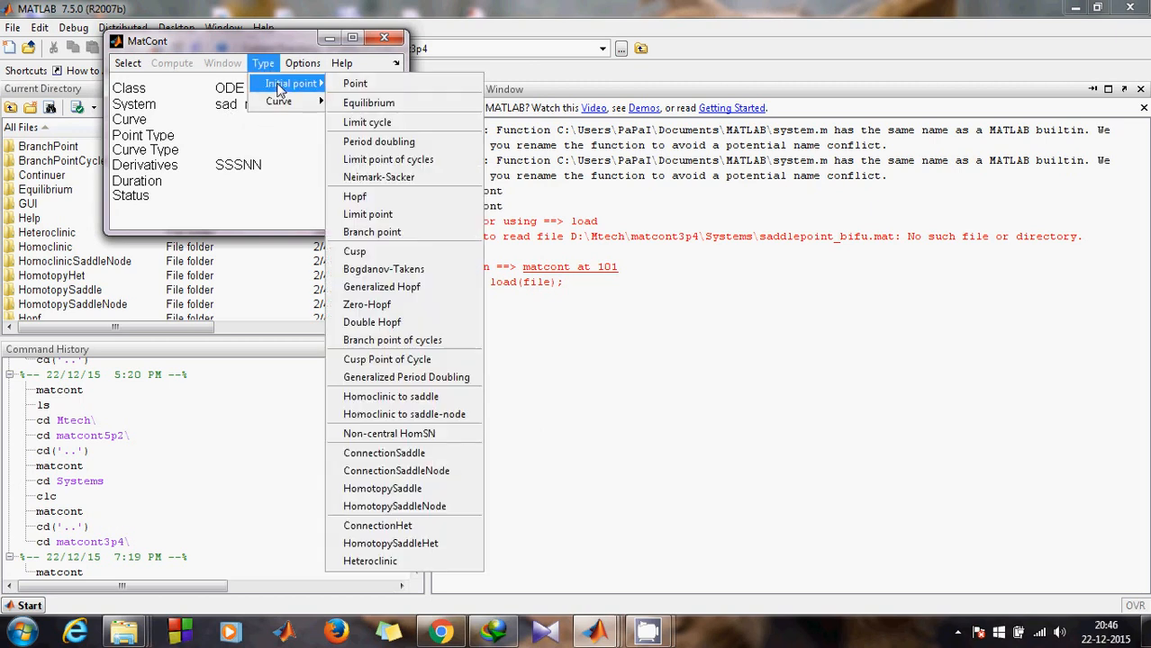
left_click(353, 82)
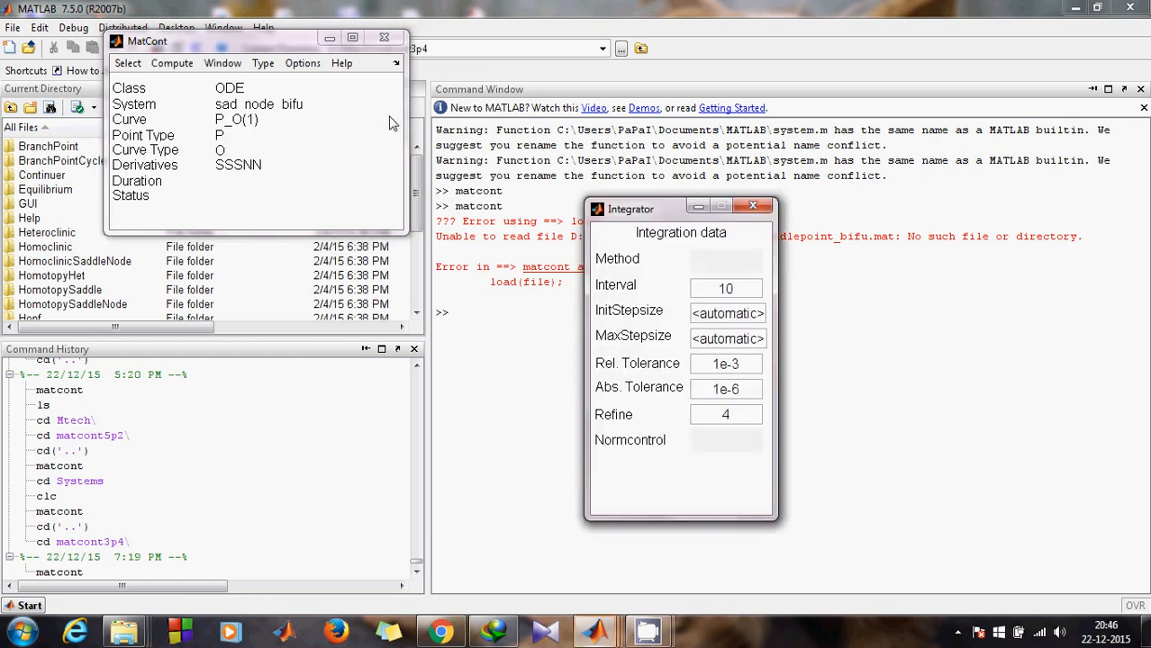
- Set the initial point to x = 0.2 and r = -2, and the integration interval to 100
left_click_drag(358, 218, 253, 234)
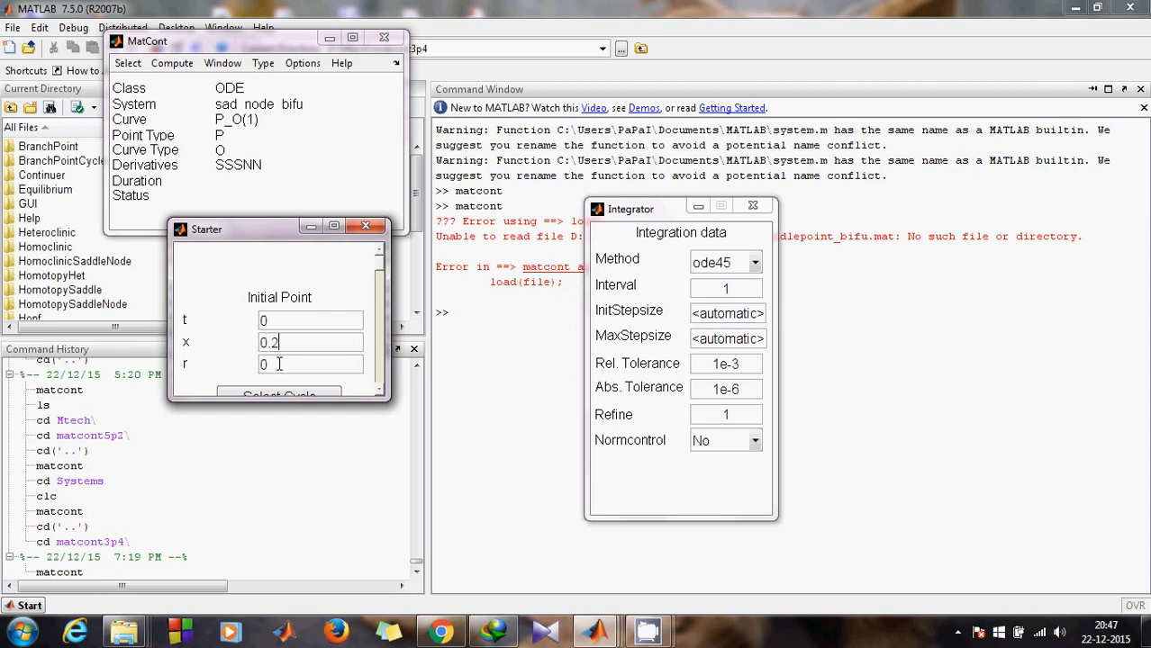
left_click(280, 363)
type("-2")
left_click(744, 288)
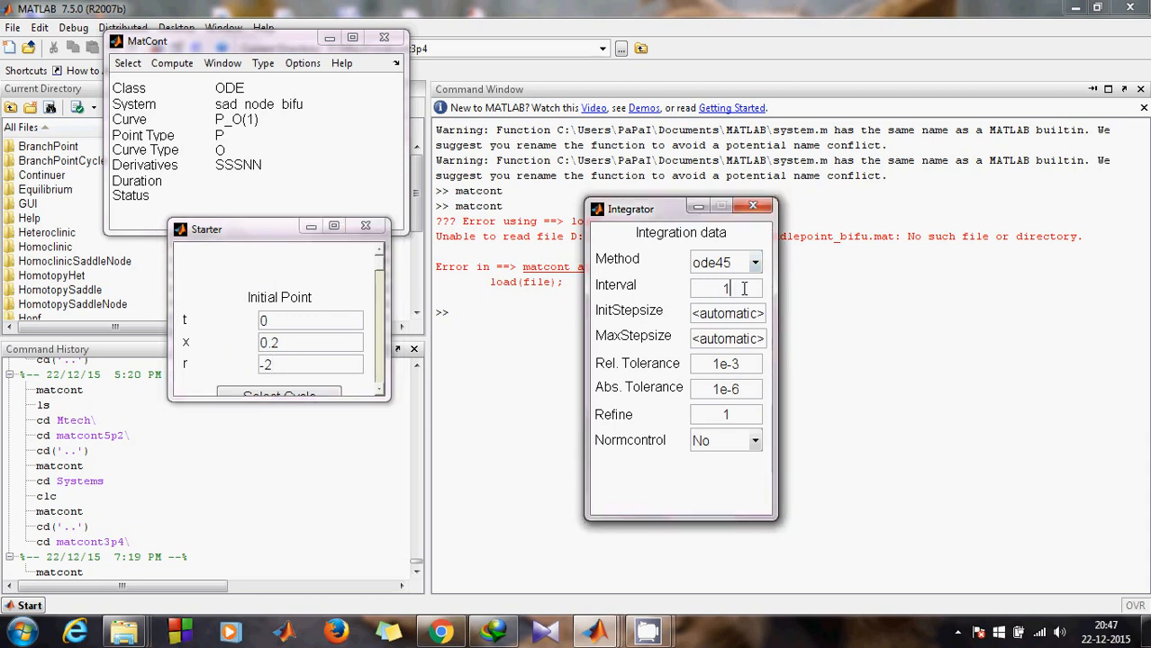
type("00")
- Open the Numeric window for the current curve from MatCont
left_click(257, 135)
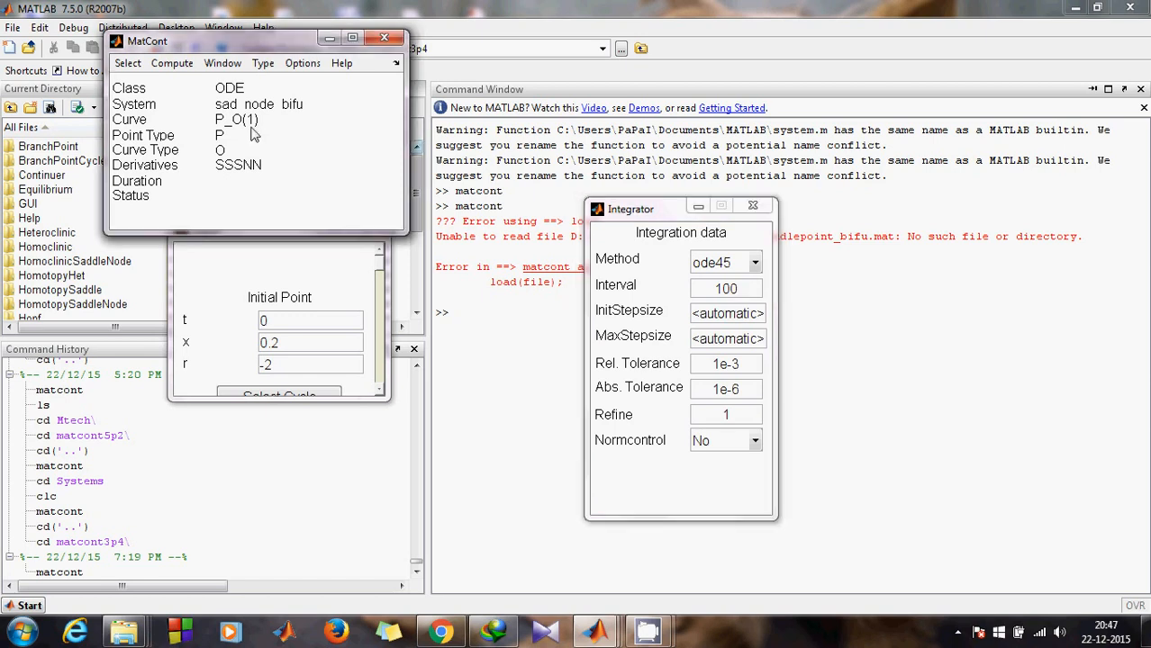
left_click(227, 63)
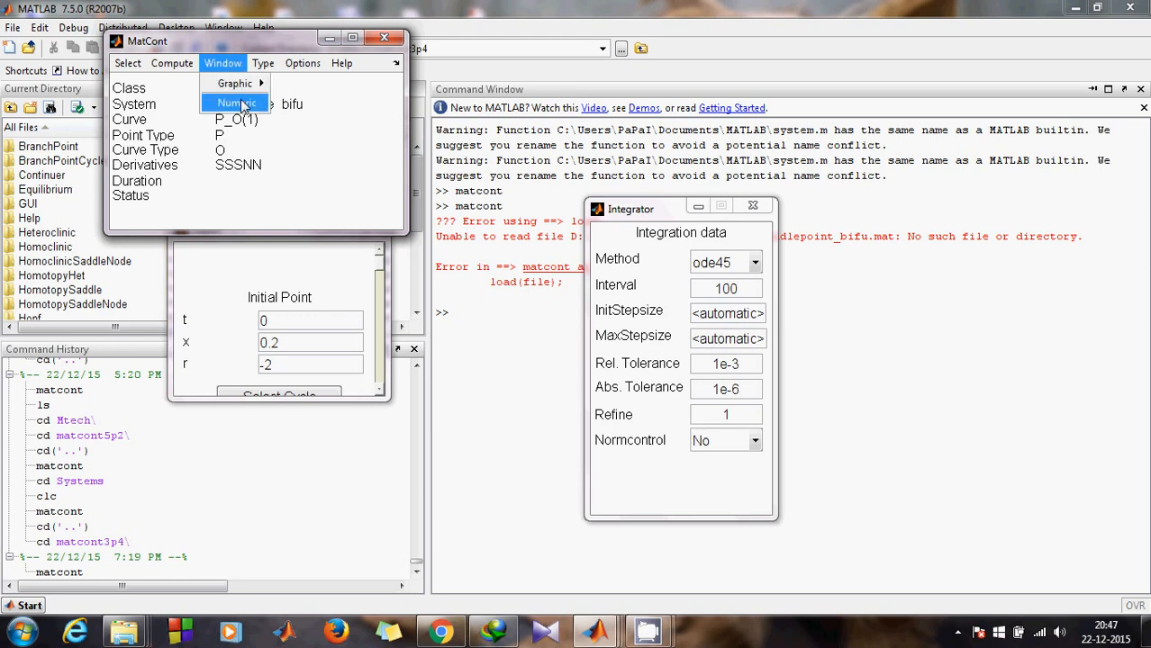
left_click(236, 103)
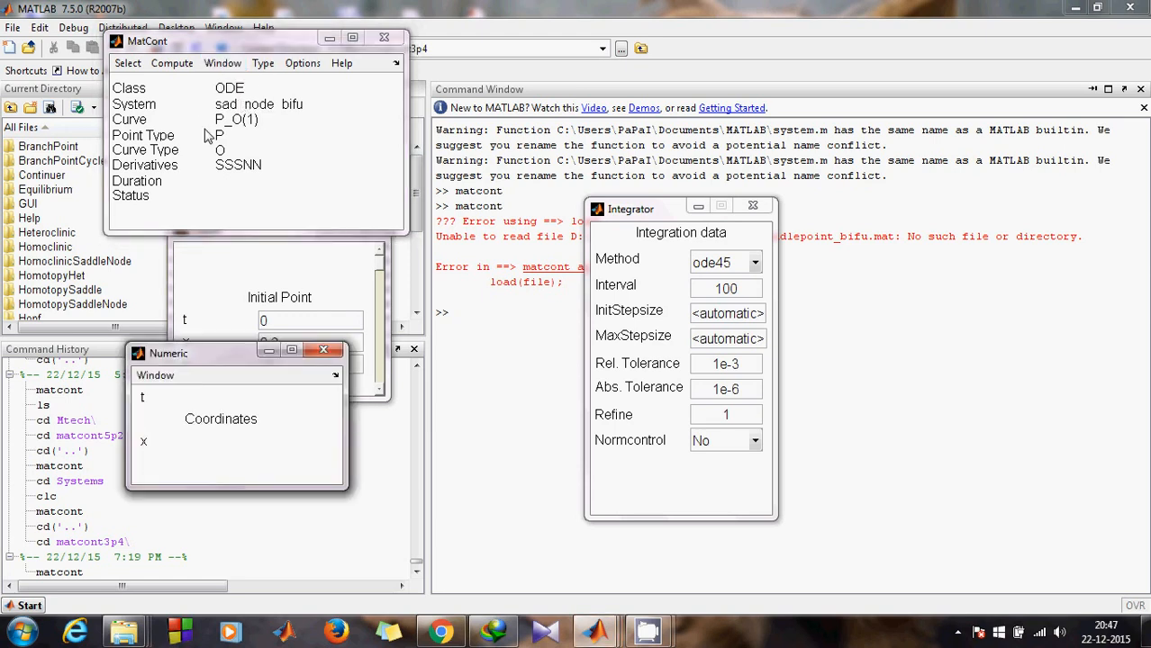
- Create a 2D plot with time t on the abscissa and coordinate x on the ordinate
left_click(227, 63)
left_click(281, 88)
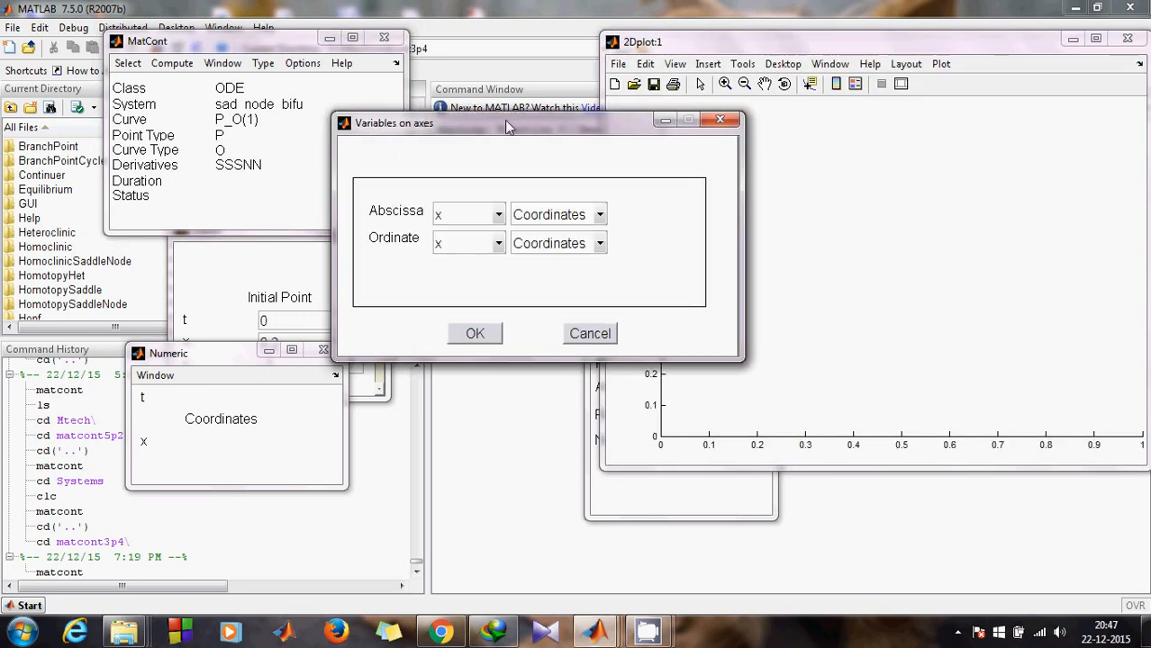
left_click_drag(506, 121, 751, 166)
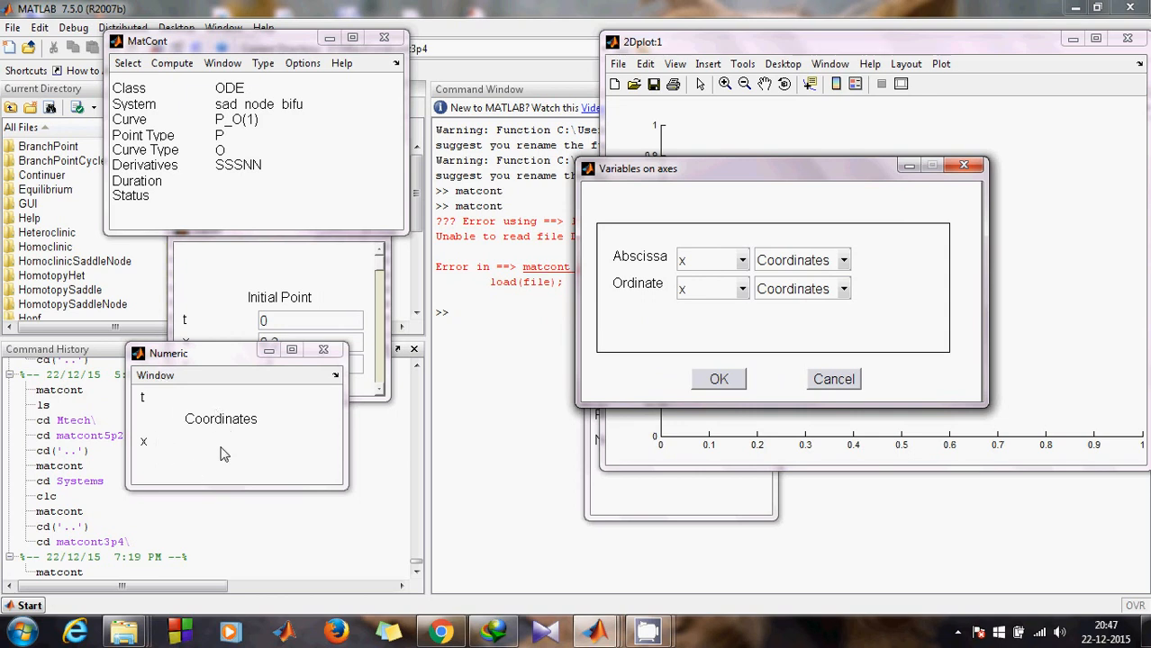
left_click(816, 260)
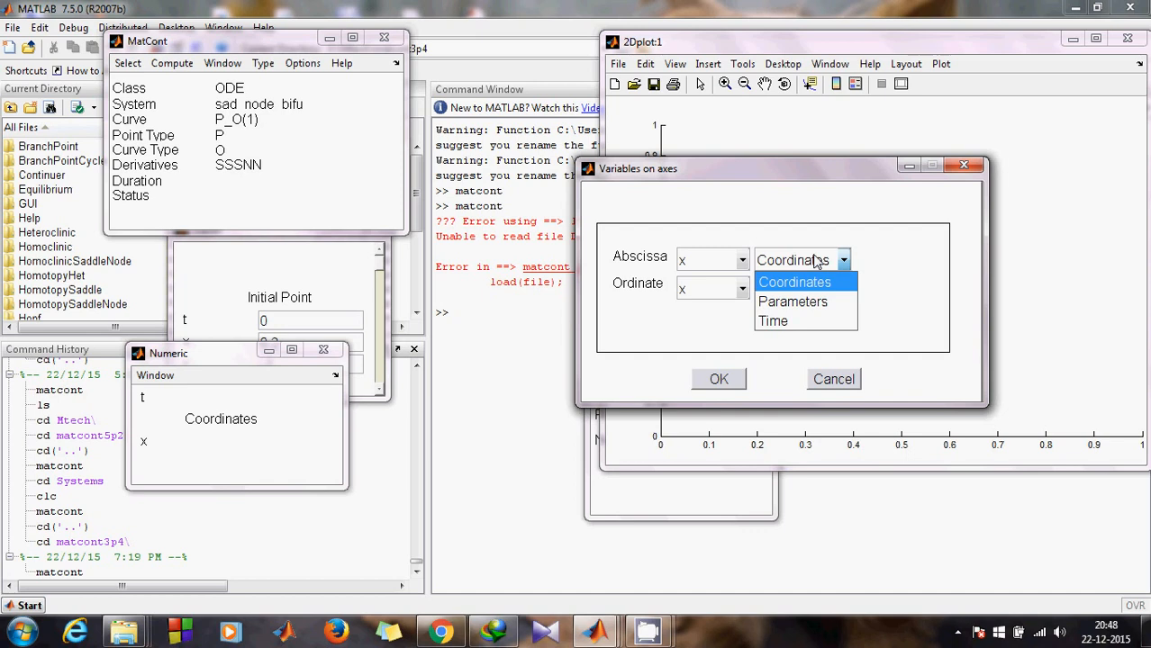
left_click(794, 322)
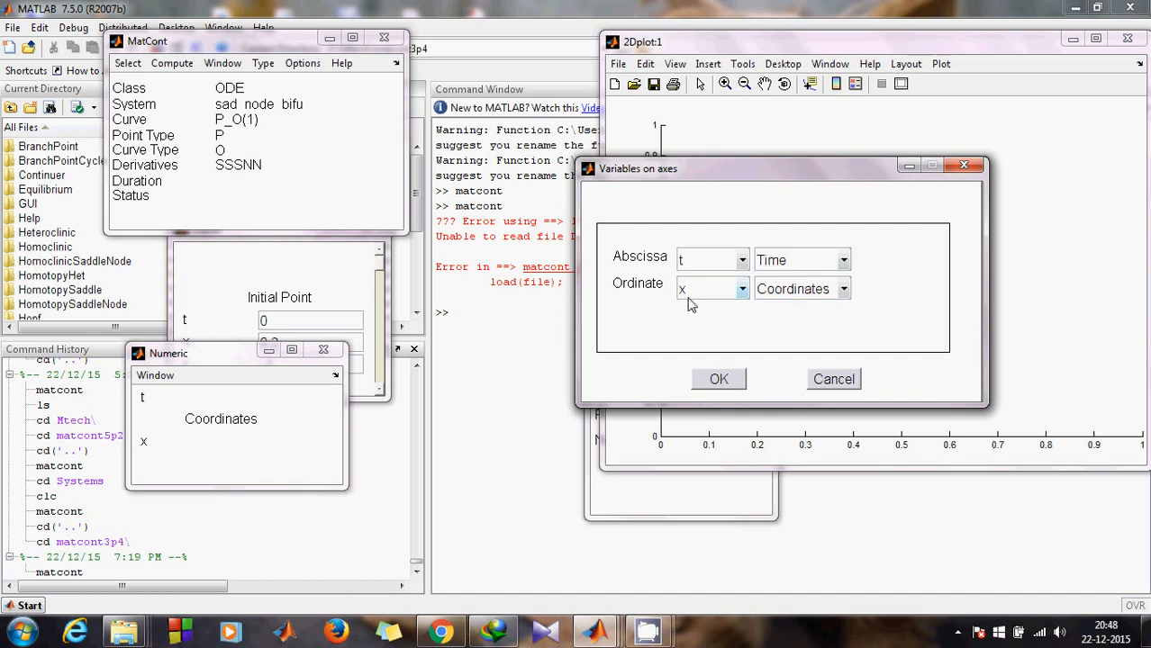
left_click(739, 382)
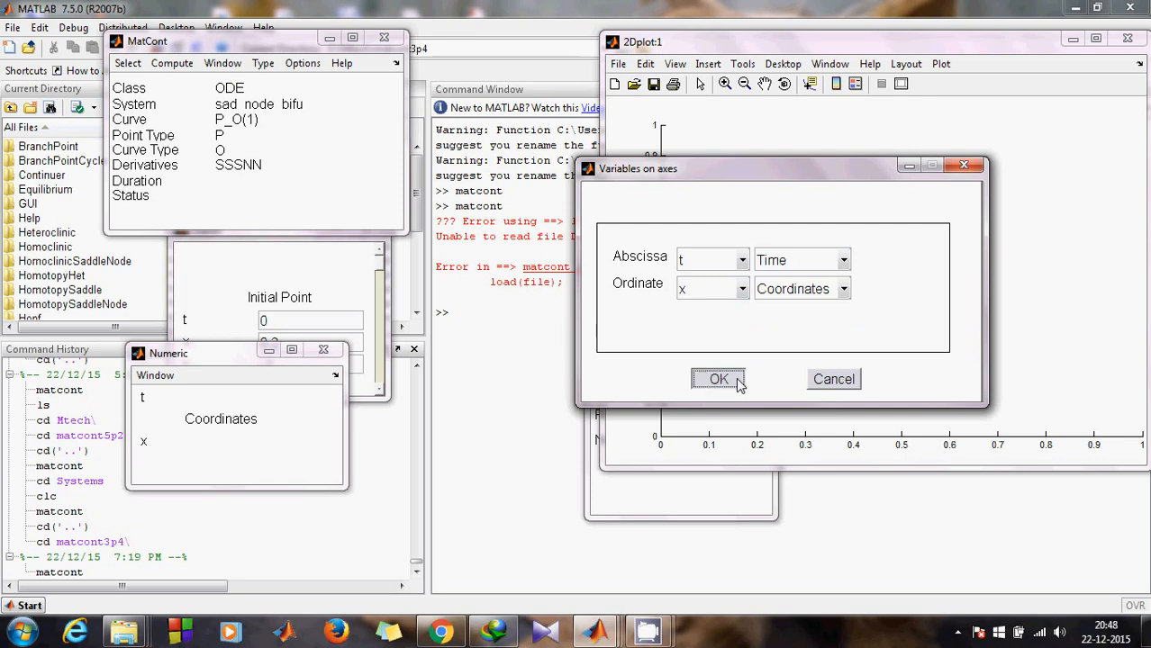
- Open the 2D plot's plotting region settings and set the abscissa range from -40 to 40
left_click(905, 64)
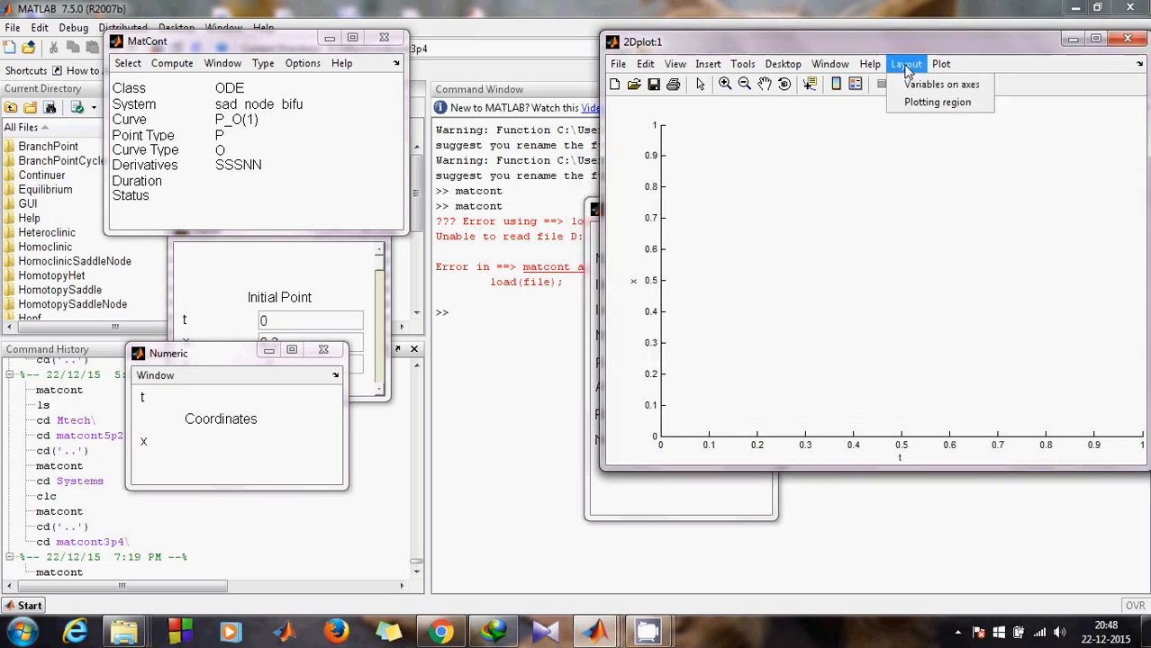
left_click(925, 107)
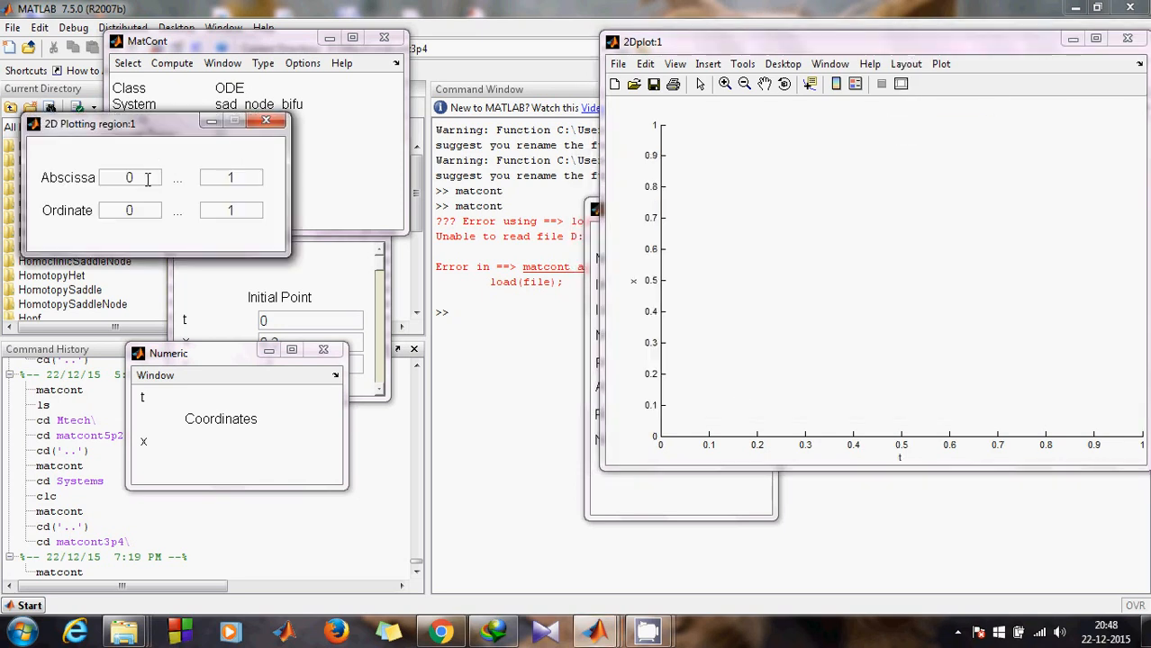
double_click(146, 179)
type("-40")
left_click(241, 176)
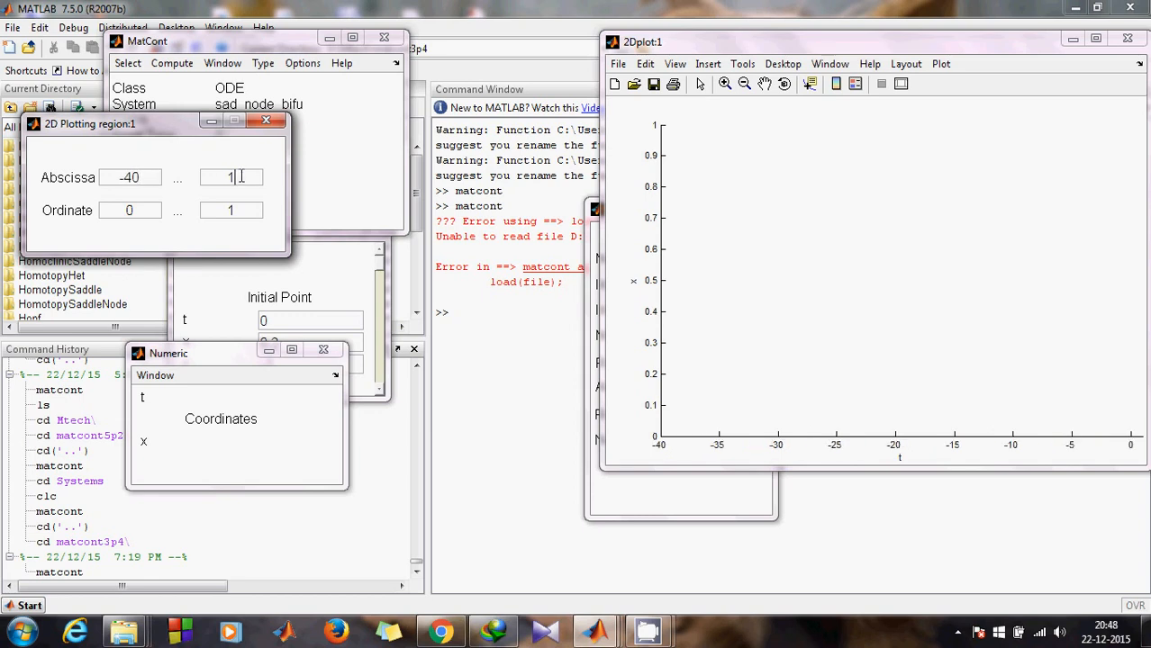
type("40")
- Set the plot's ordinate range from -30 to 30
left_click(152, 210)
type("-3")
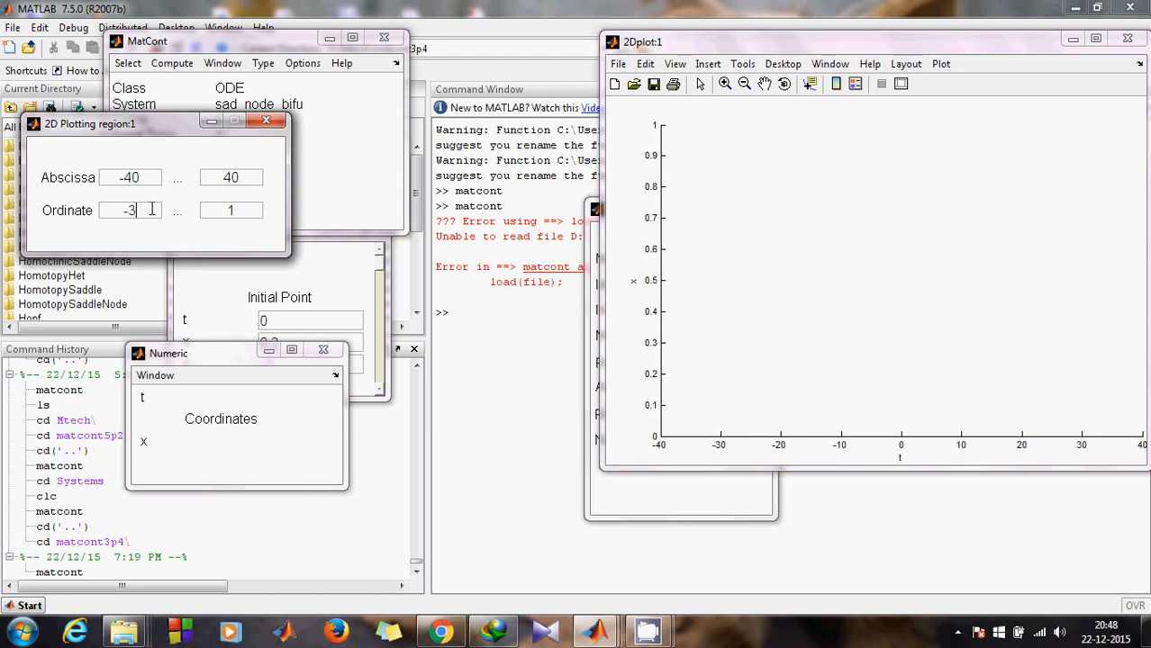
type("0")
left_click(254, 210)
type("3")
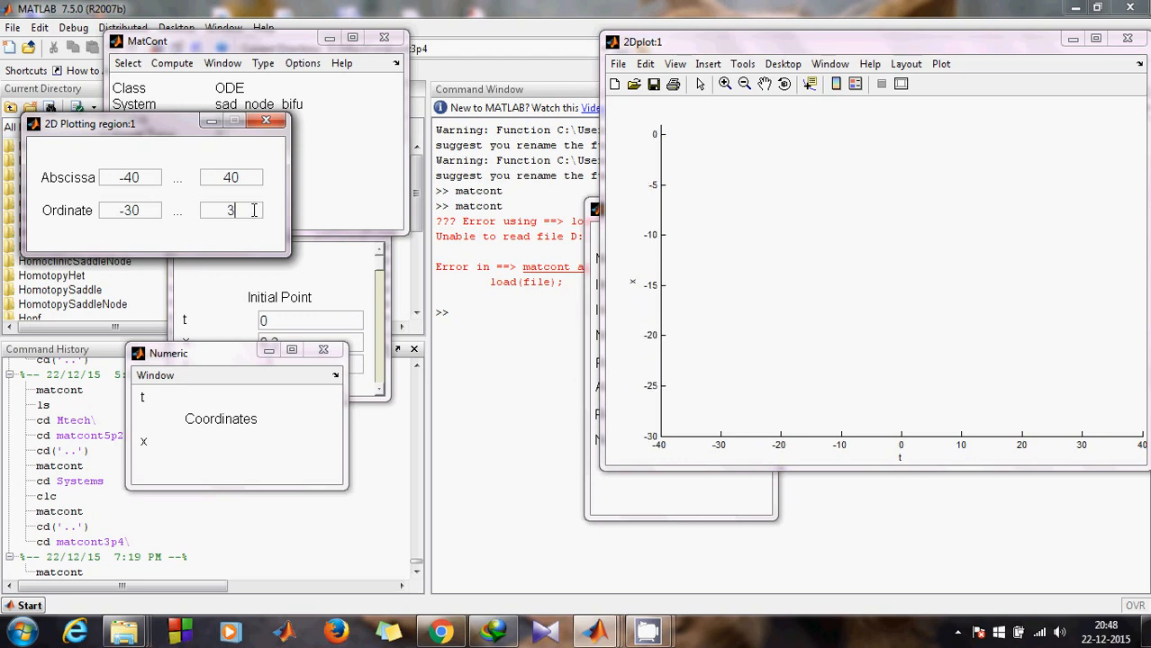
type("0")
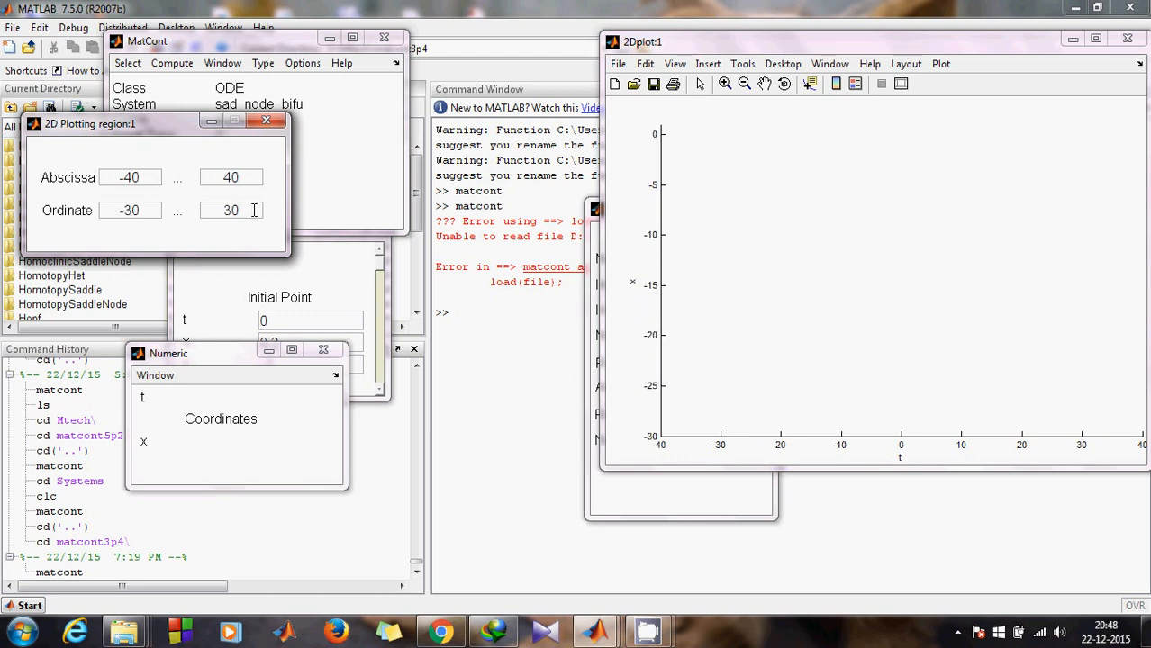
- Apply and close the plotting region settings, and bring the Starter, plot, MatCont and Numeric windows to the front
key("Return")
left_click(266, 120)
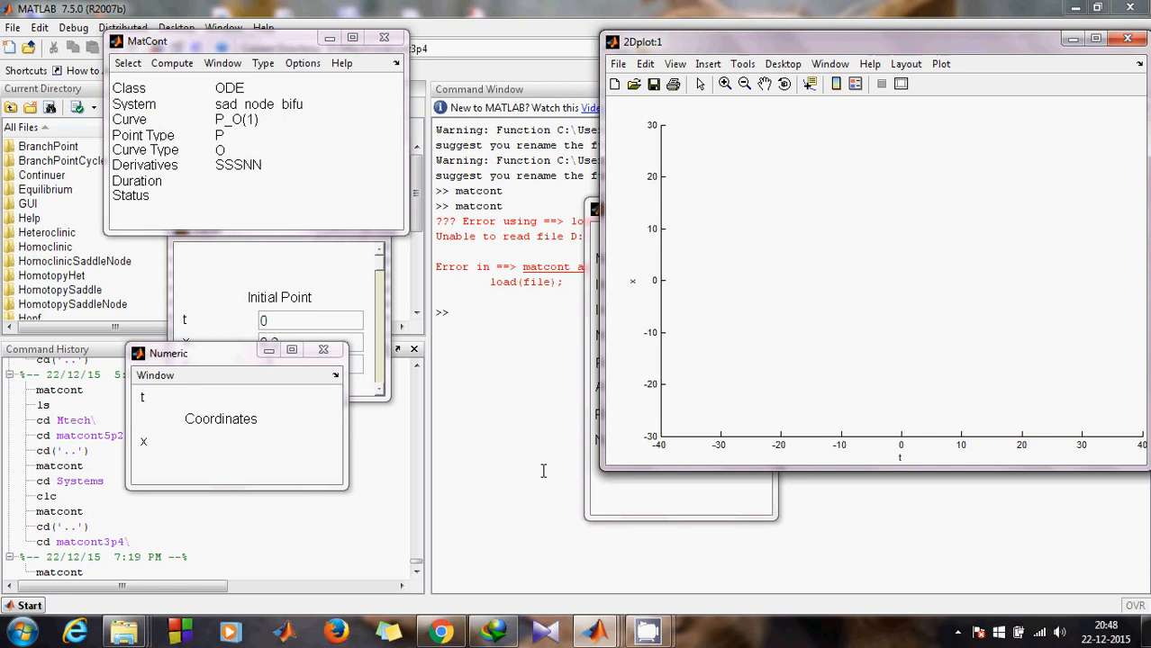
left_click(297, 280)
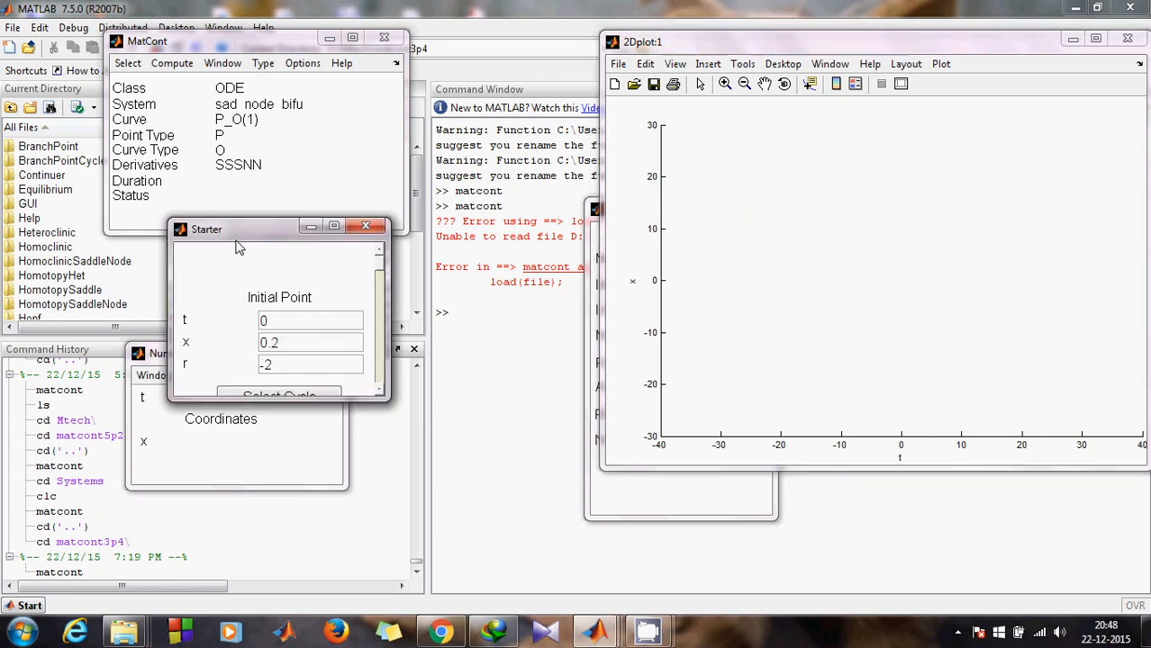
left_click(648, 491)
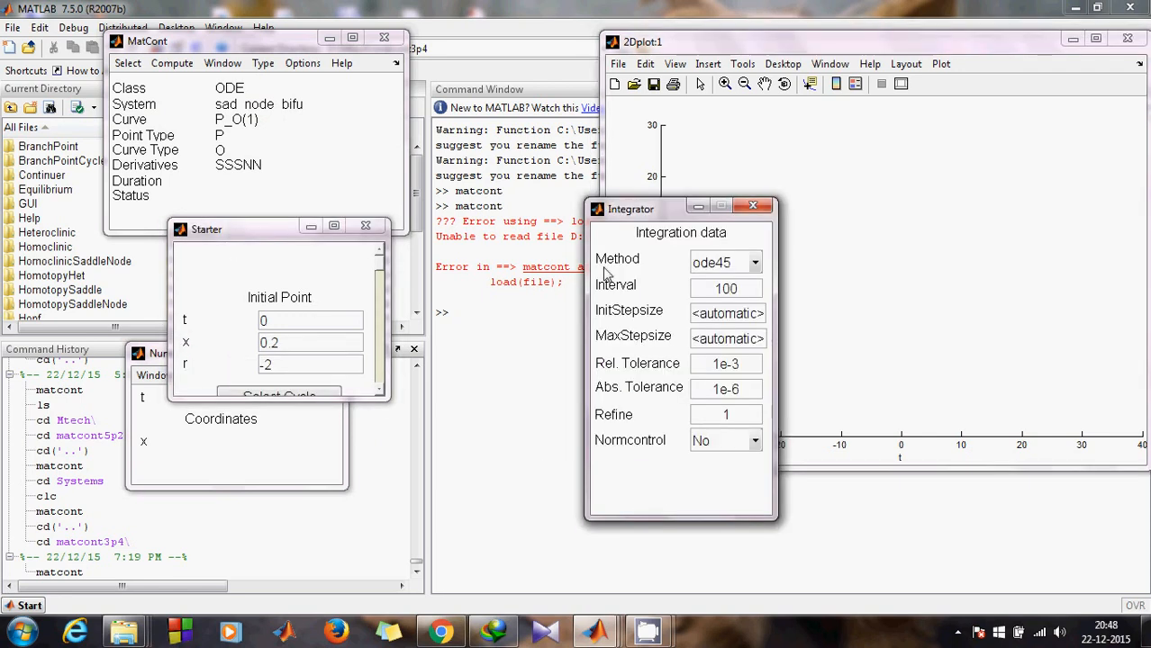
left_click(732, 50)
left_click(329, 154)
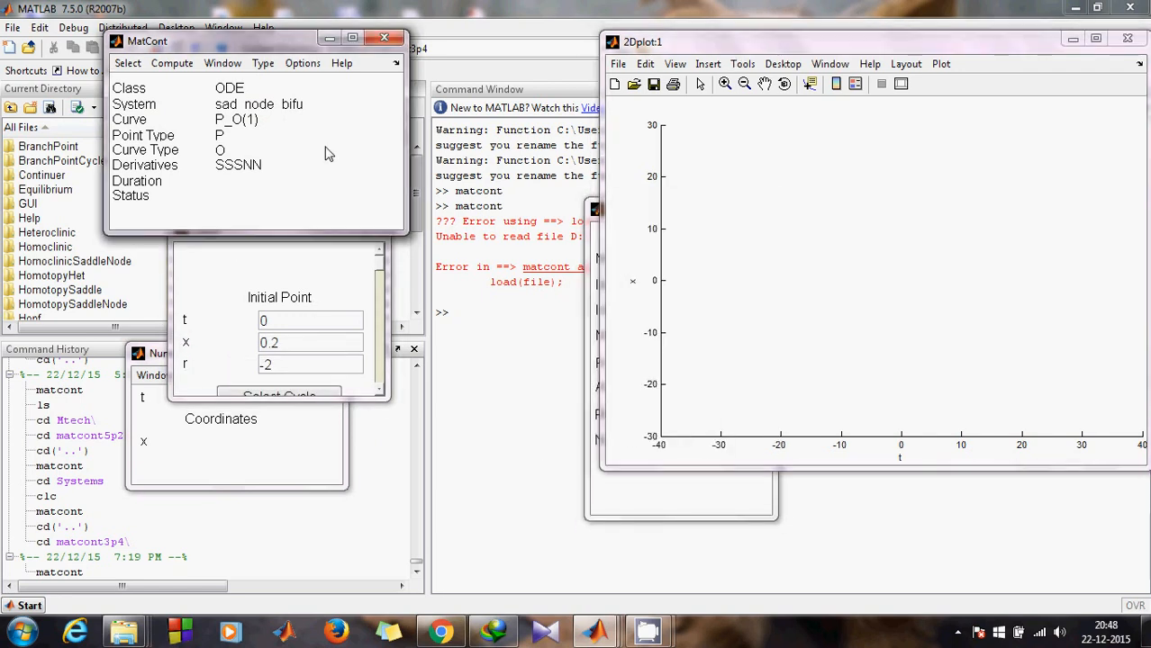
left_click(148, 355)
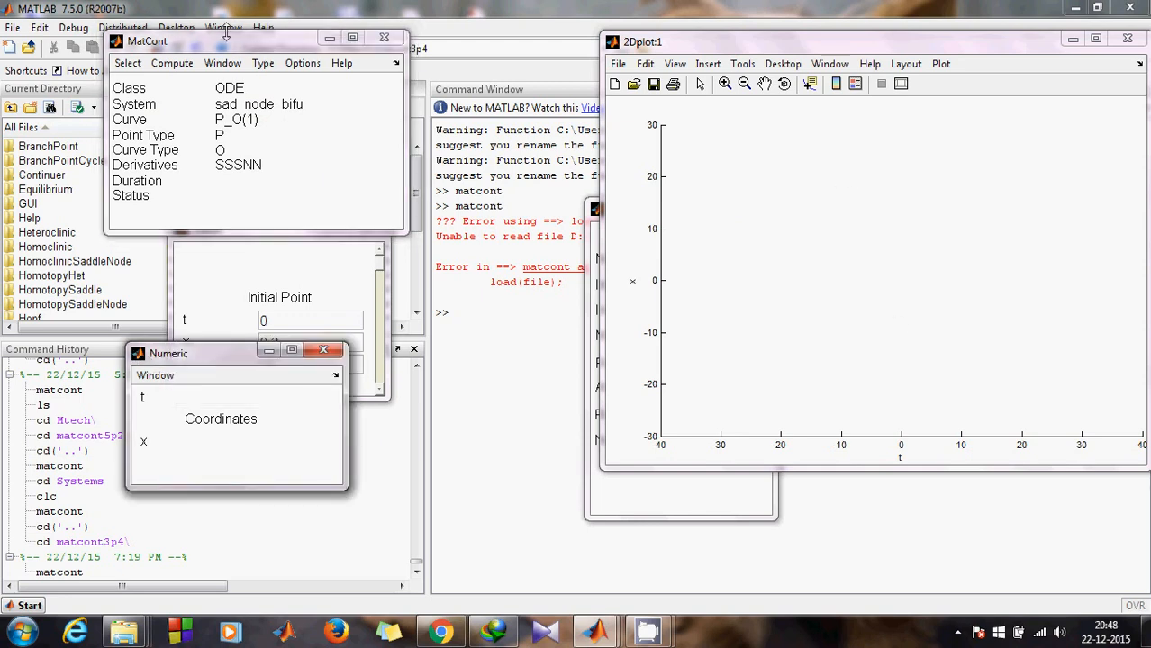
- Compute the orbit forward from the initial point x = 0.2 with r = -2
left_click(171, 64)
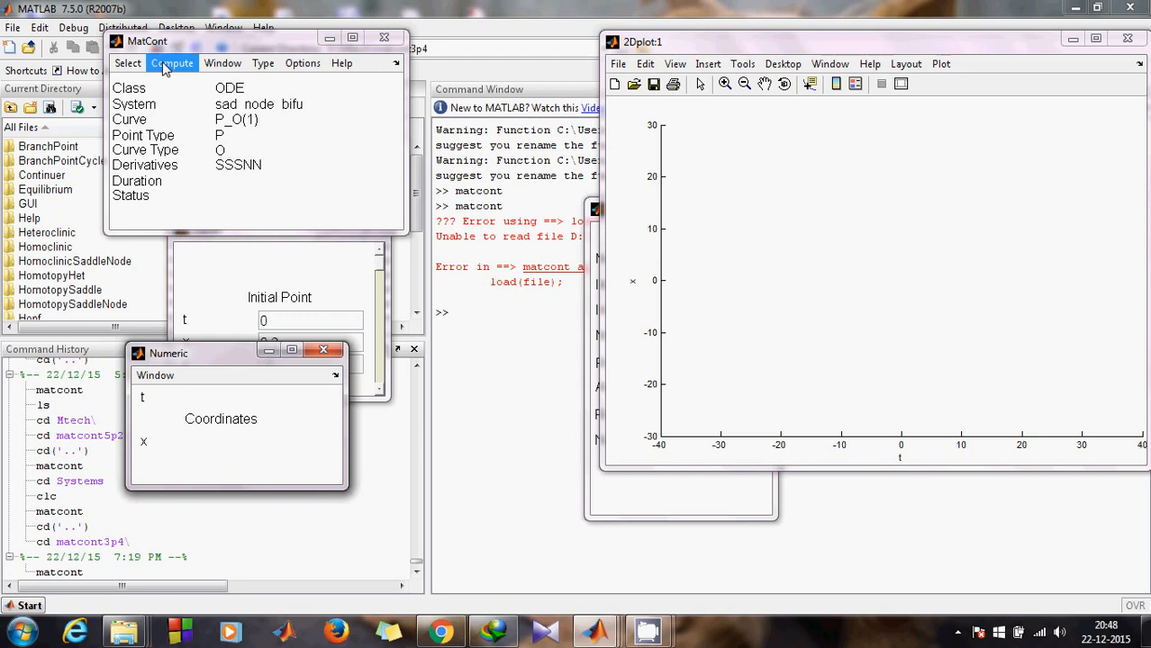
left_click(177, 81)
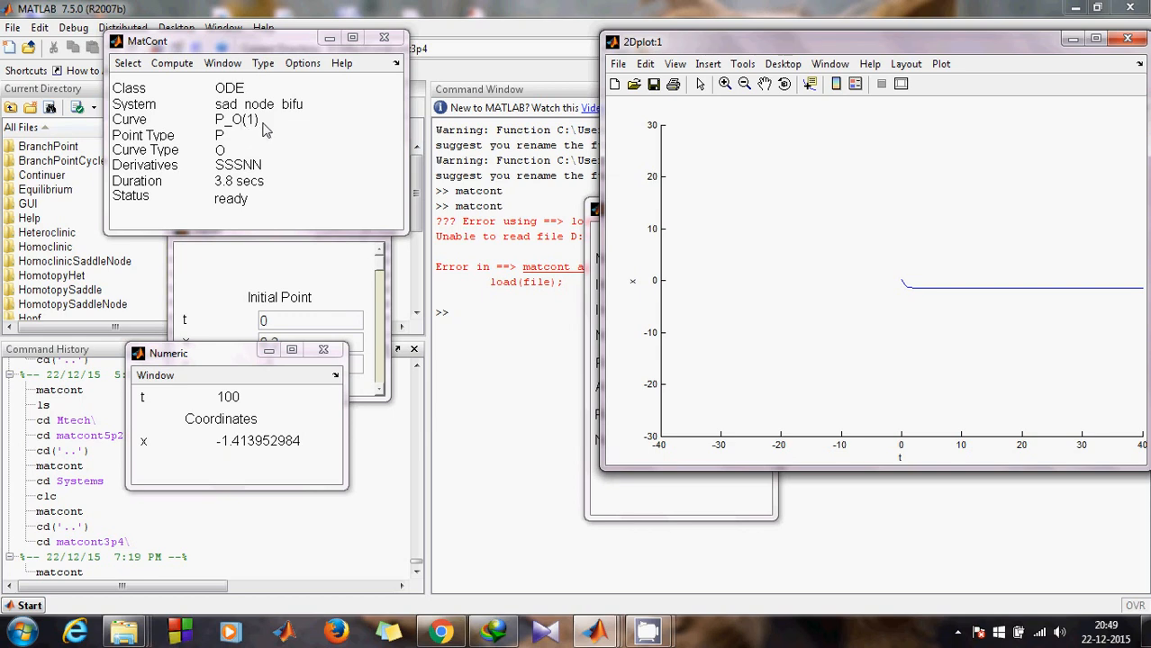
left_click(172, 63)
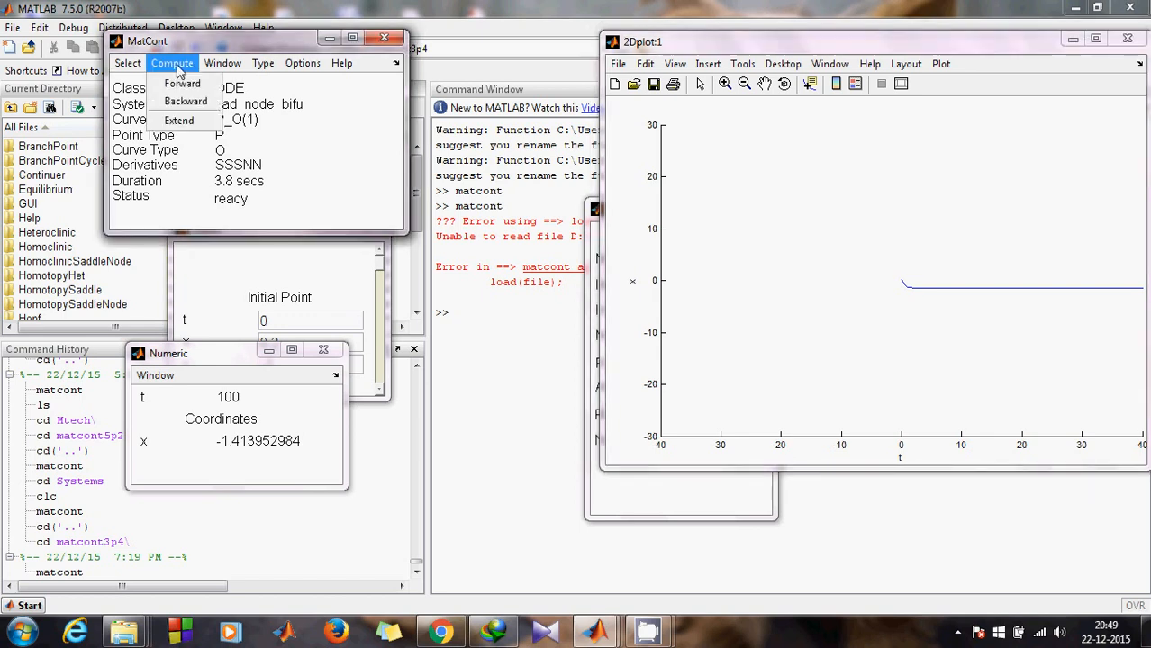
left_click(283, 132)
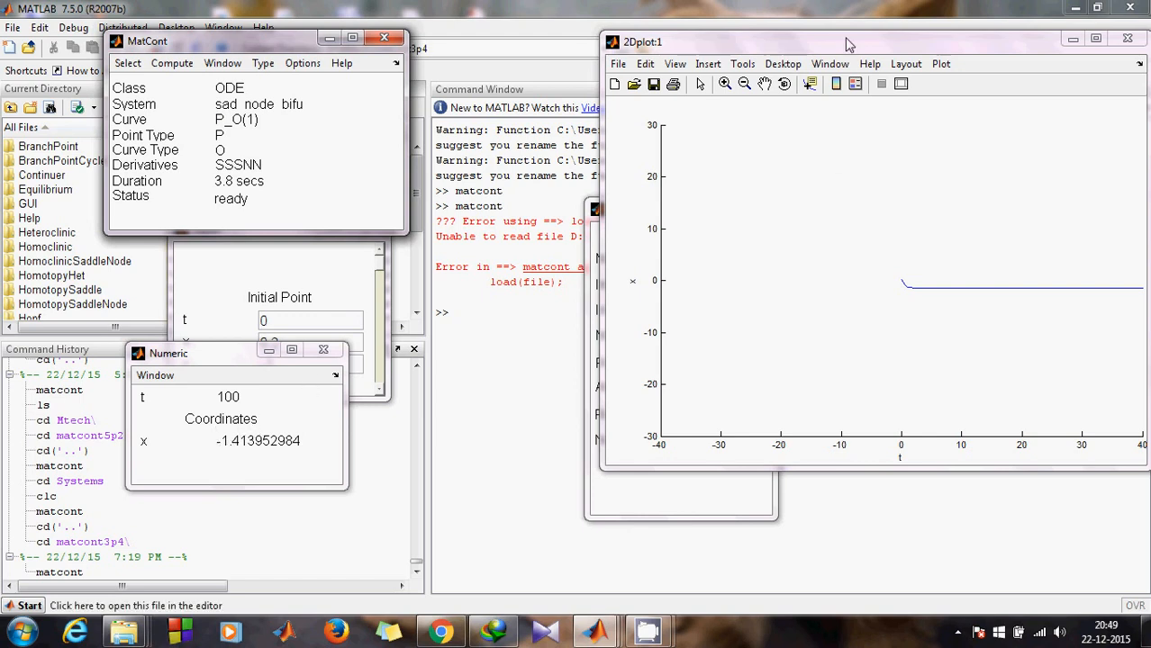
- Select the last point of the computed orbit P_O(1) as the new initial point
left_click_drag(846, 44, 713, 44)
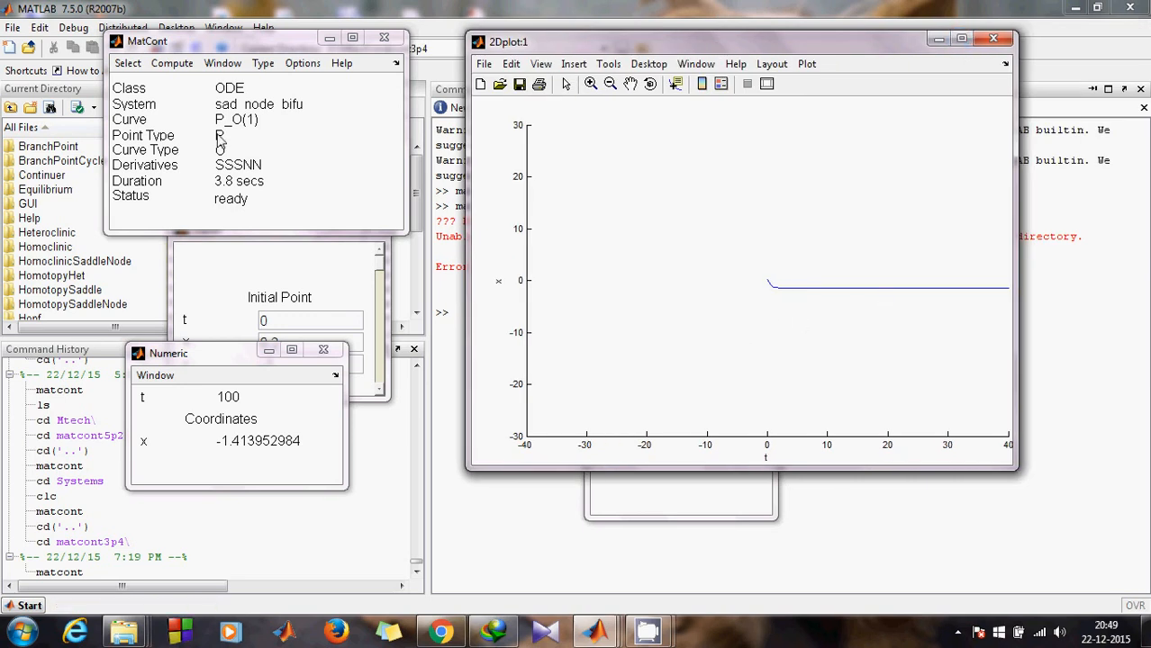
left_click(247, 162)
left_click(127, 70)
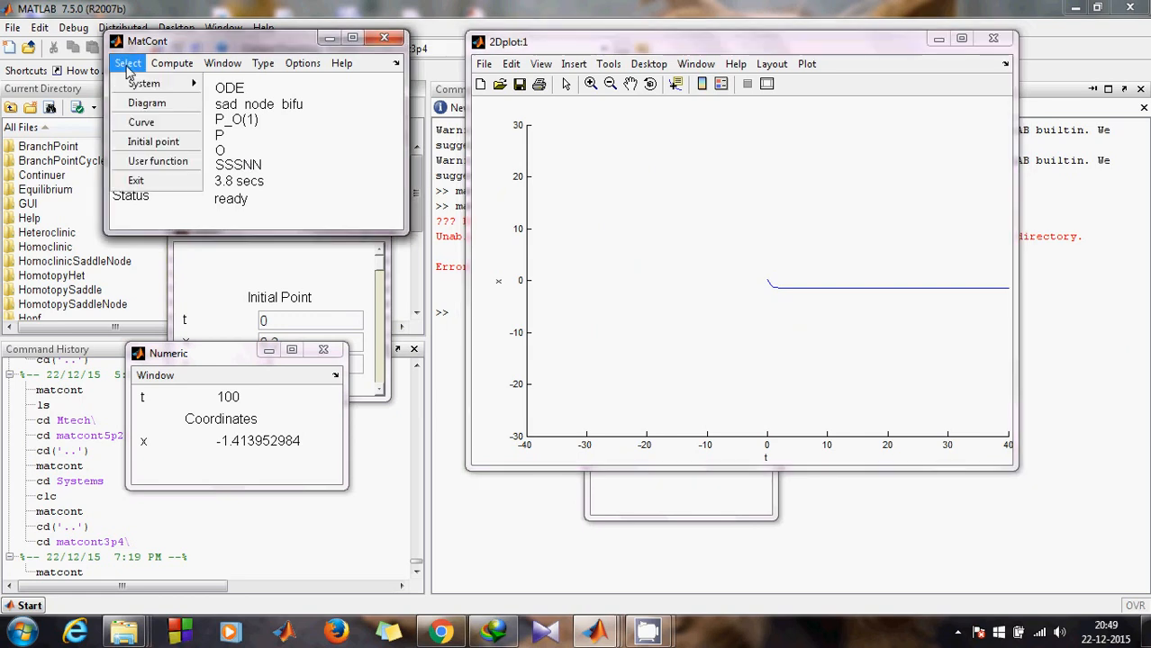
left_click(148, 142)
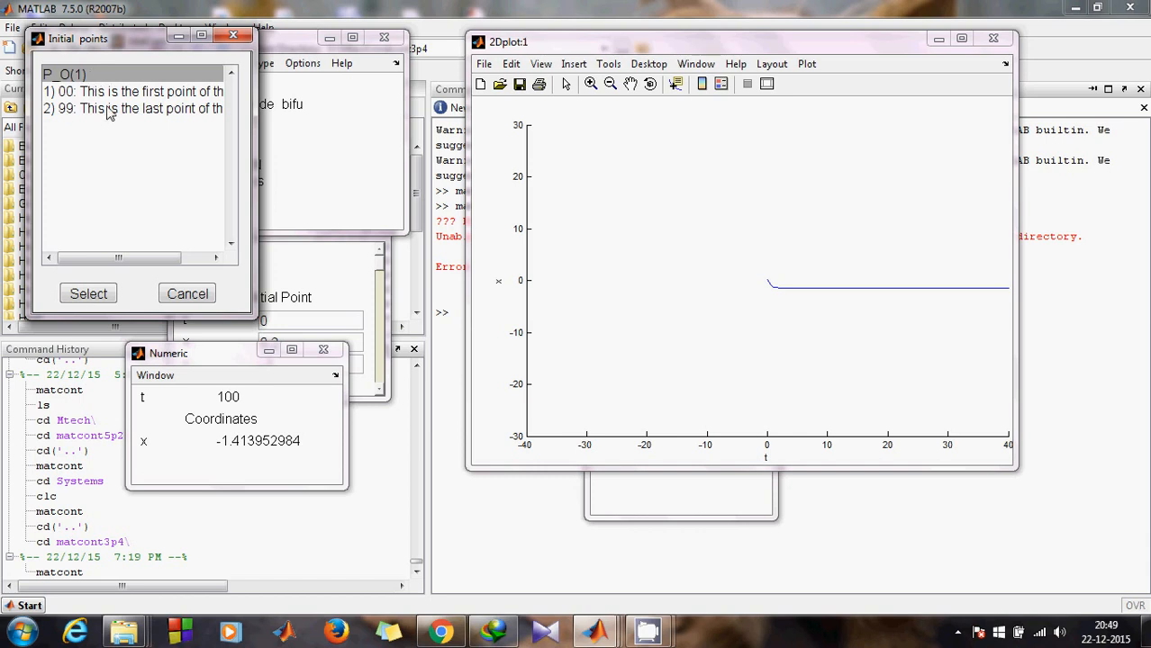
left_click(106, 108)
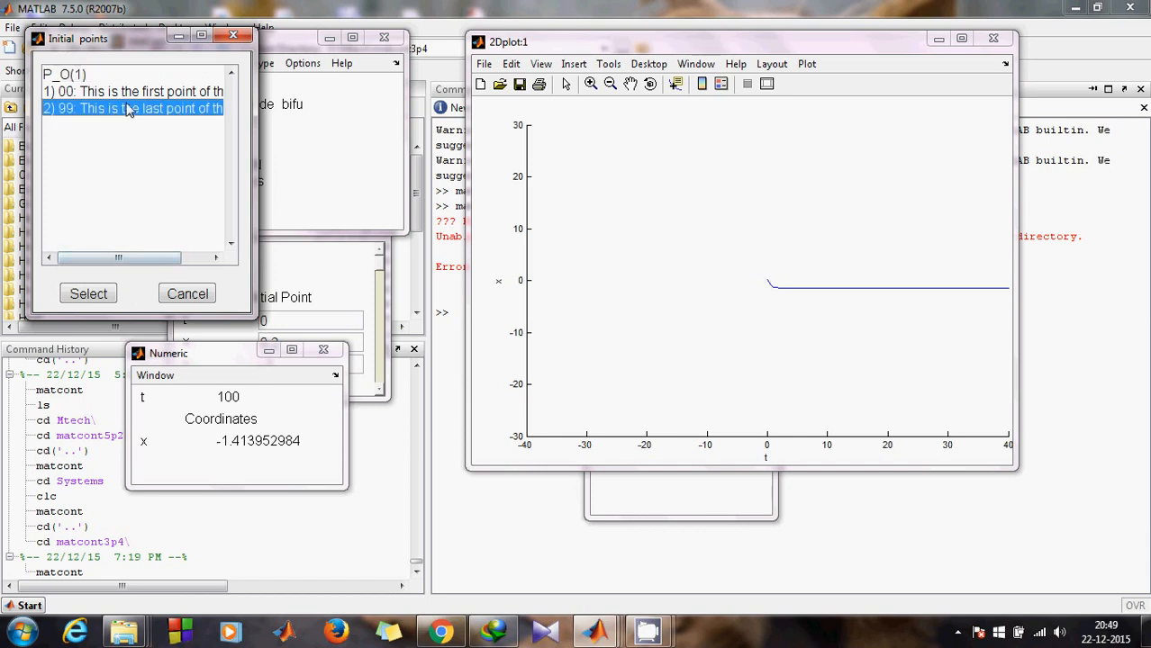
left_click(90, 293)
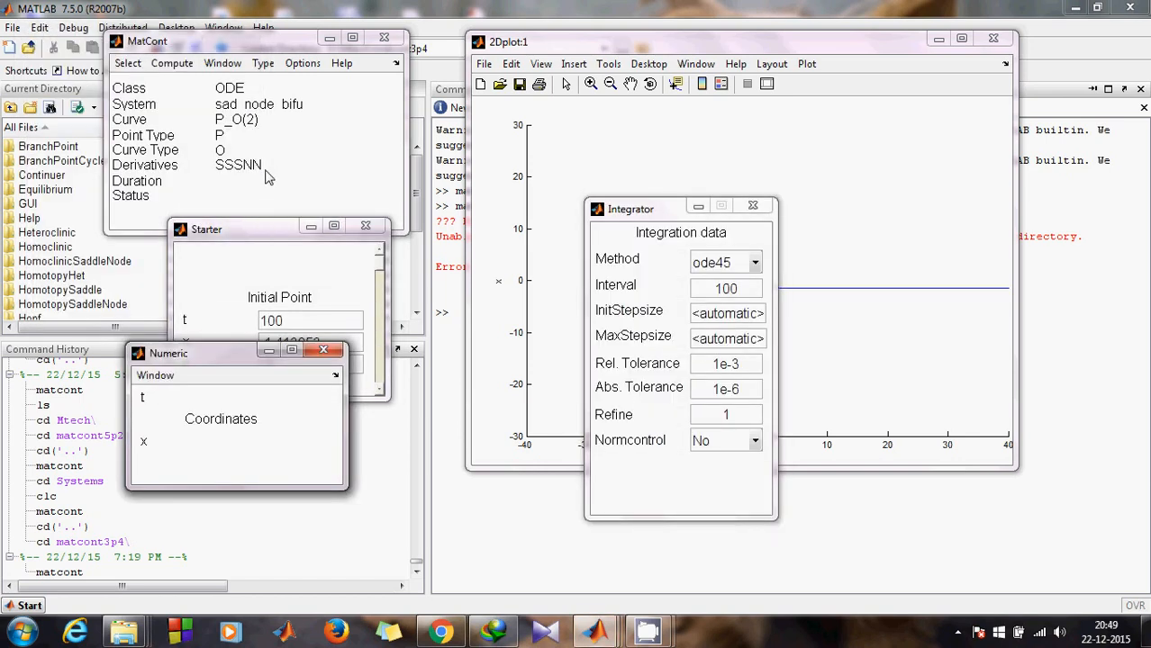
- Set the initial point type to Equilibrium and activate r as the free continuation parameter in the Starter
left_click(263, 240)
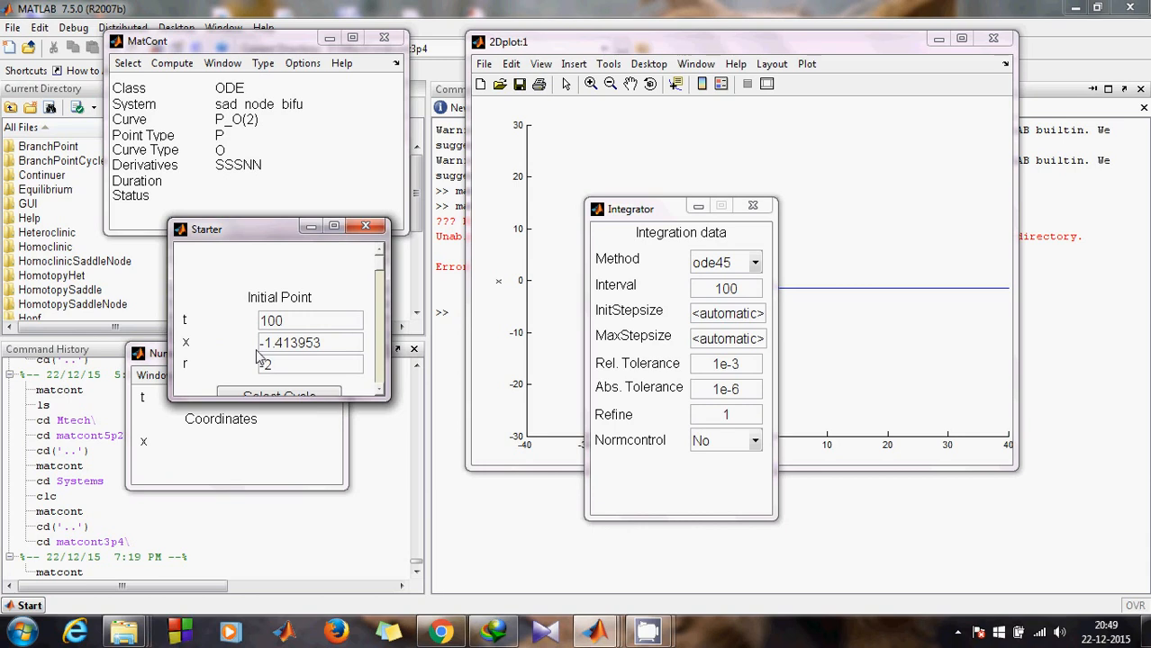
left_click(262, 108)
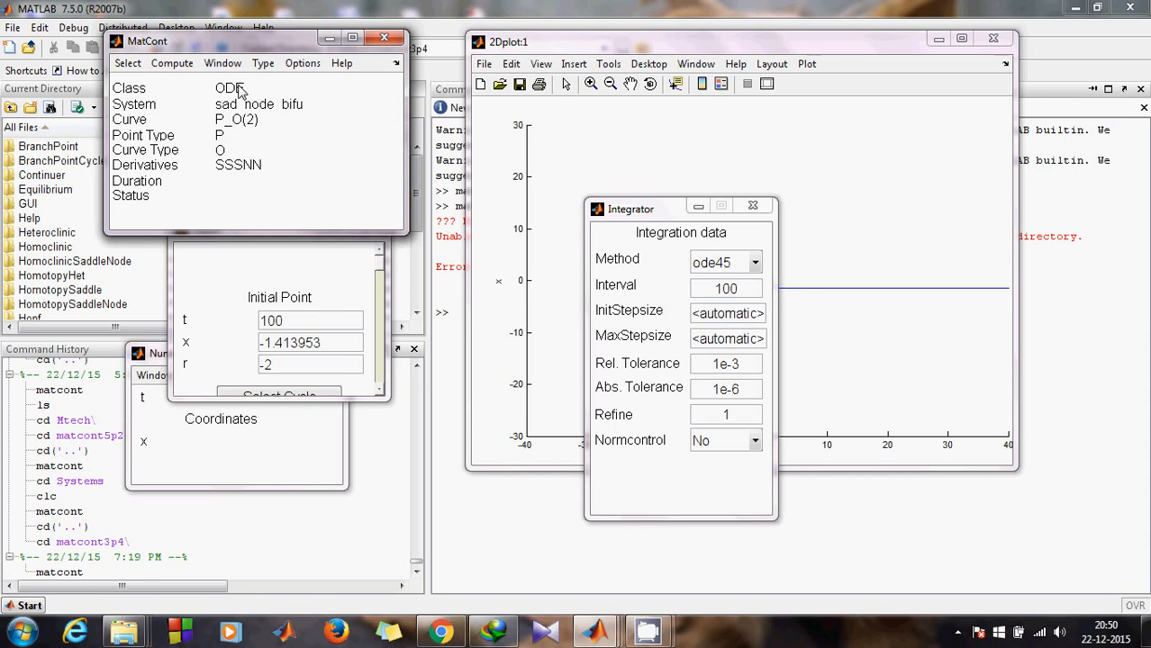
left_click(263, 64)
mouse_move(268, 86)
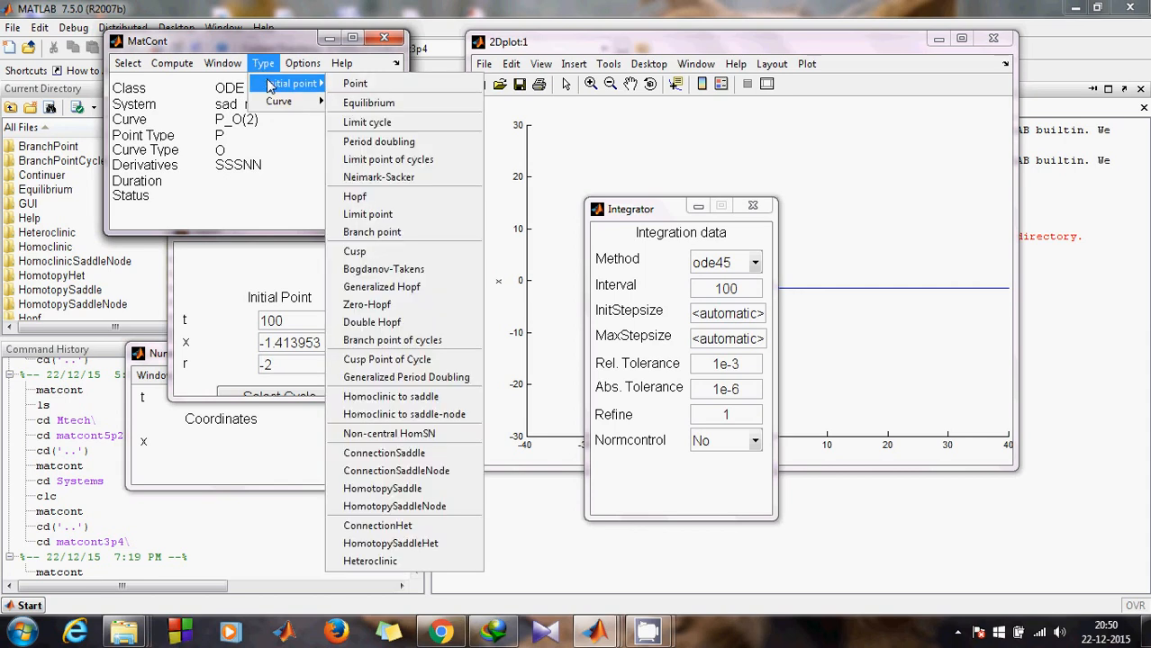
left_click(379, 104)
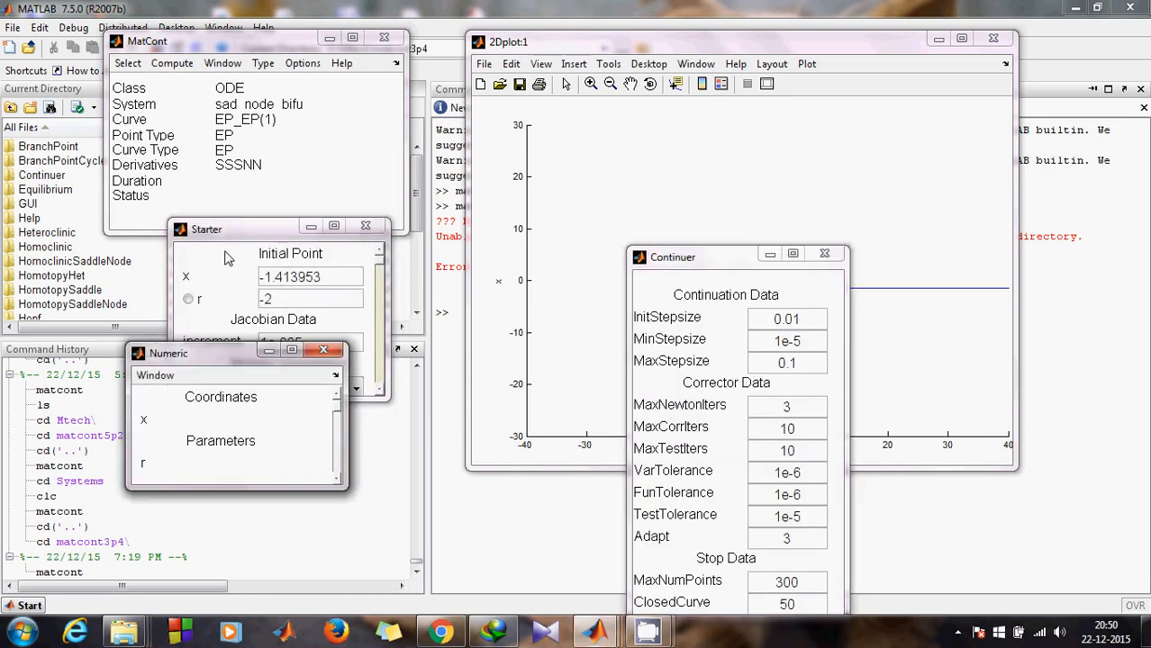
left_click(226, 235)
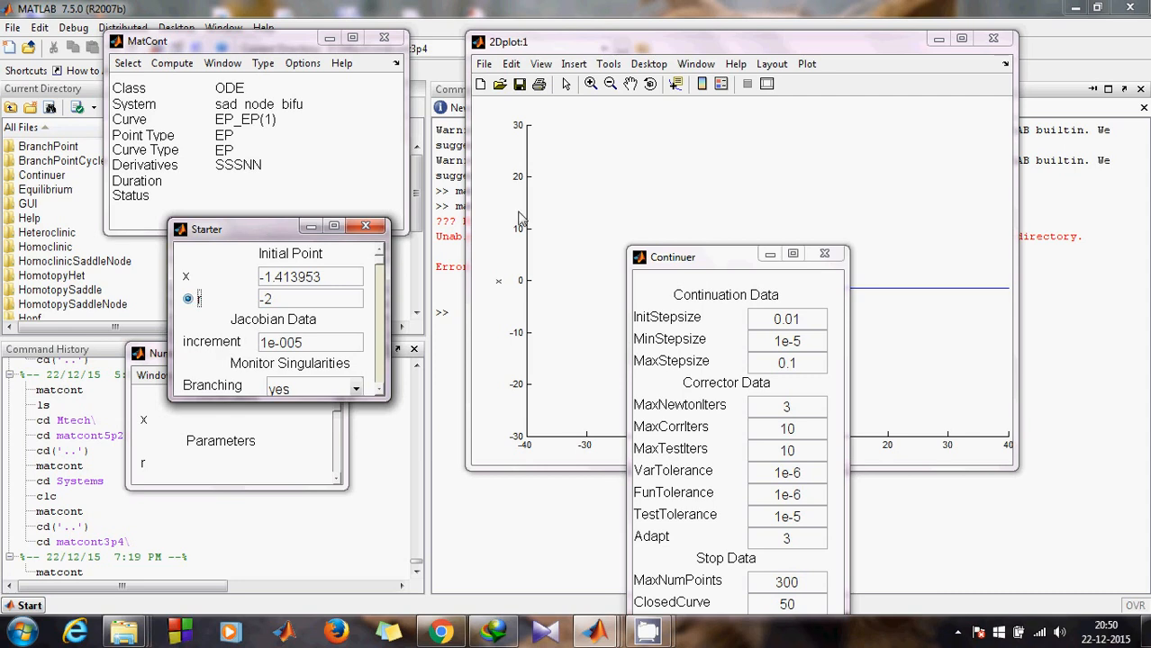
- Change the 2D plot's axis variables to parameter r on the abscissa, with coordinate x on the ordinate
left_click(682, 167)
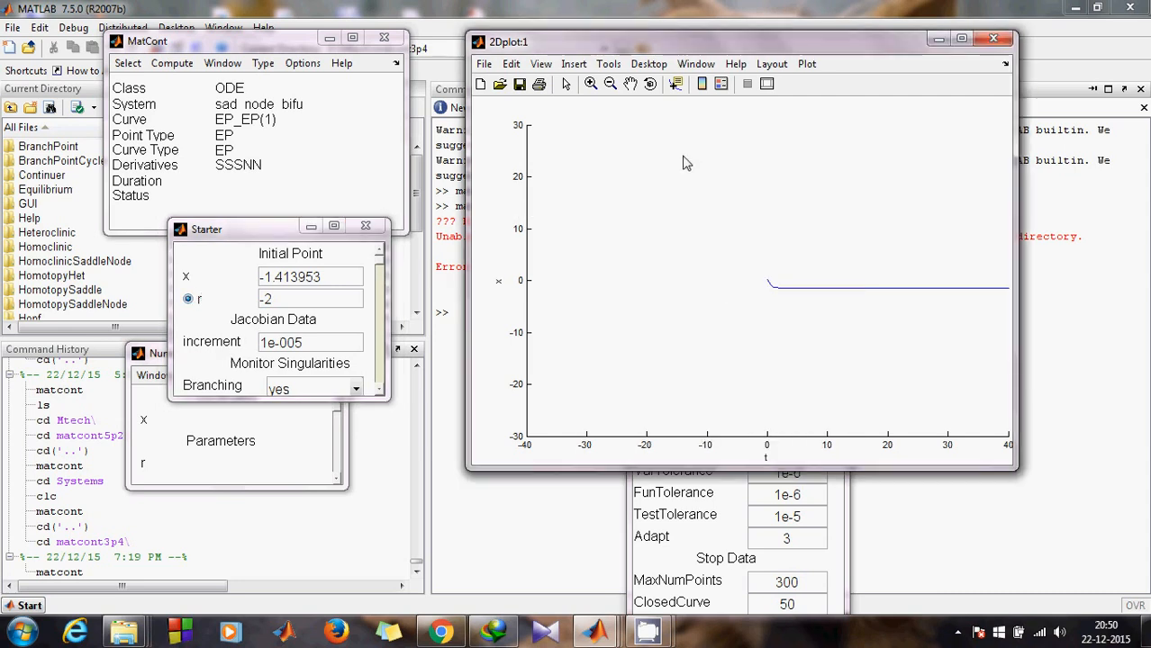
left_click(767, 66)
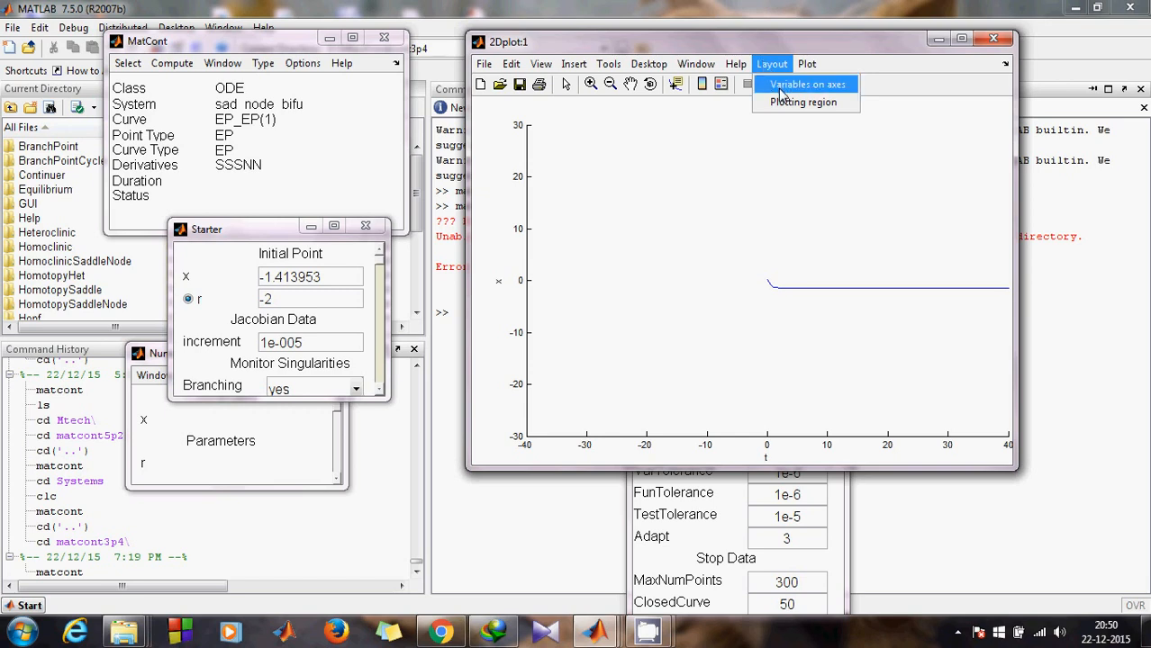
left_click(780, 92)
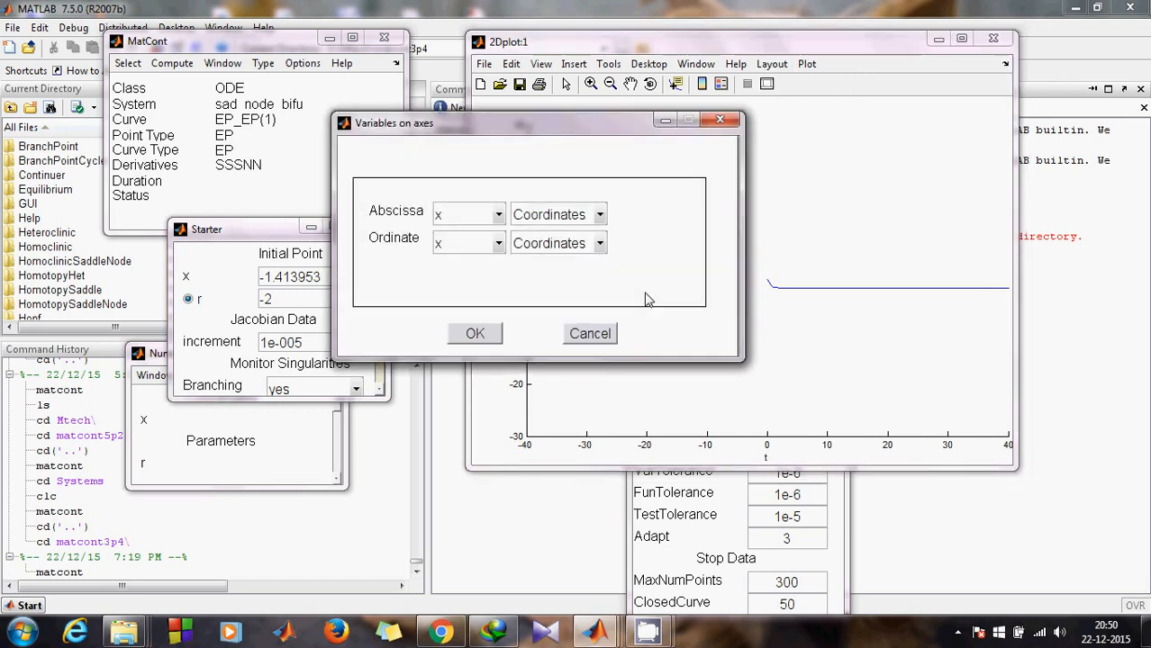
left_click(581, 218)
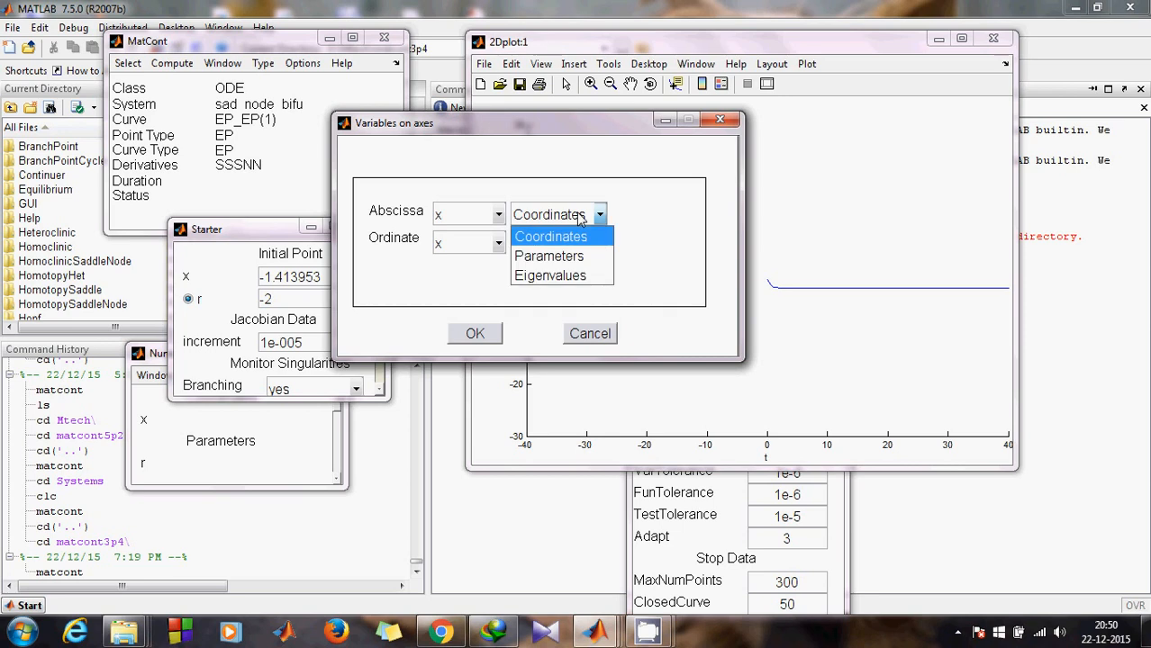
left_click(549, 256)
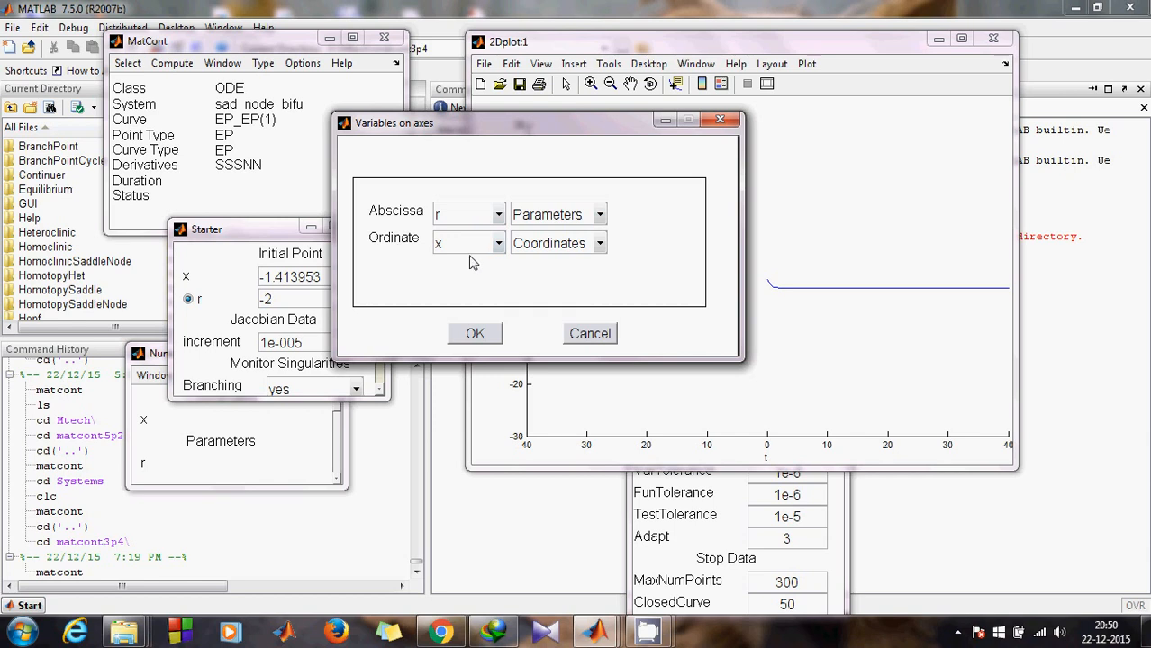
left_click(475, 333)
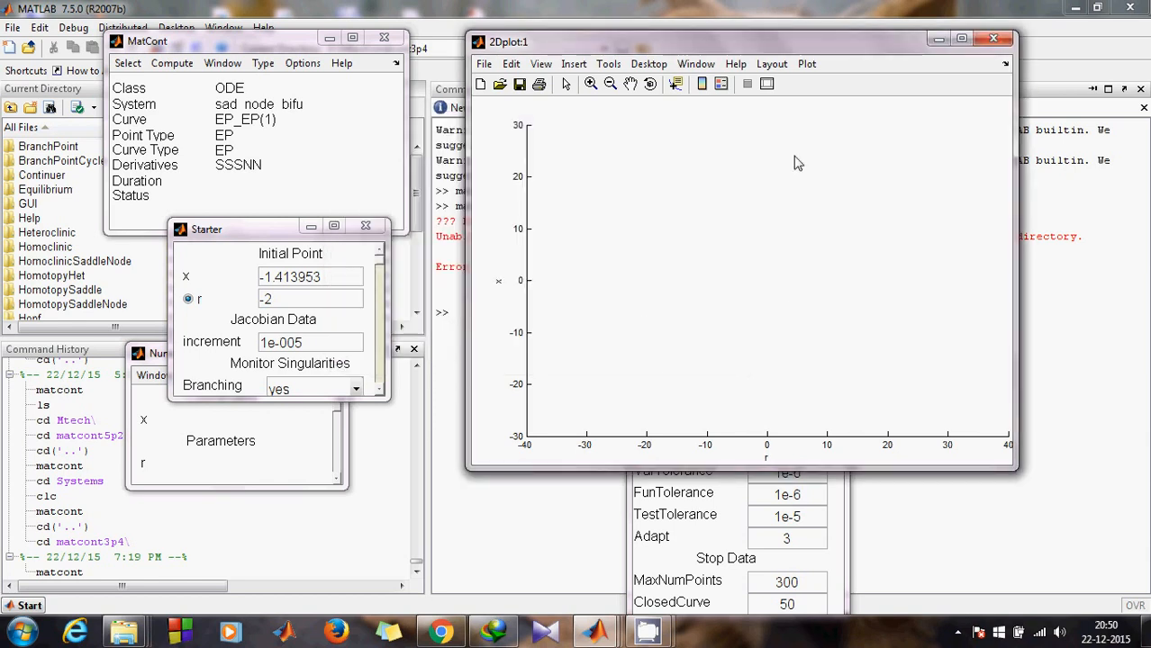
- Add eigenvalues to the Numeric window's layout and move that window fully into view
left_click(292, 453)
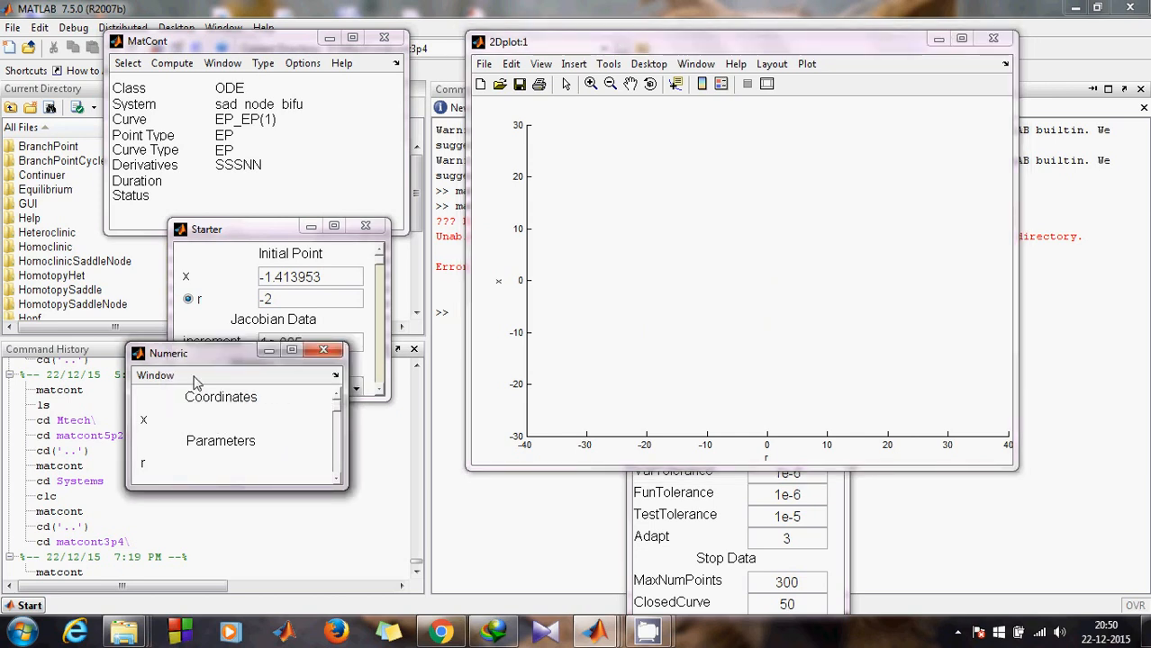
left_click(151, 378)
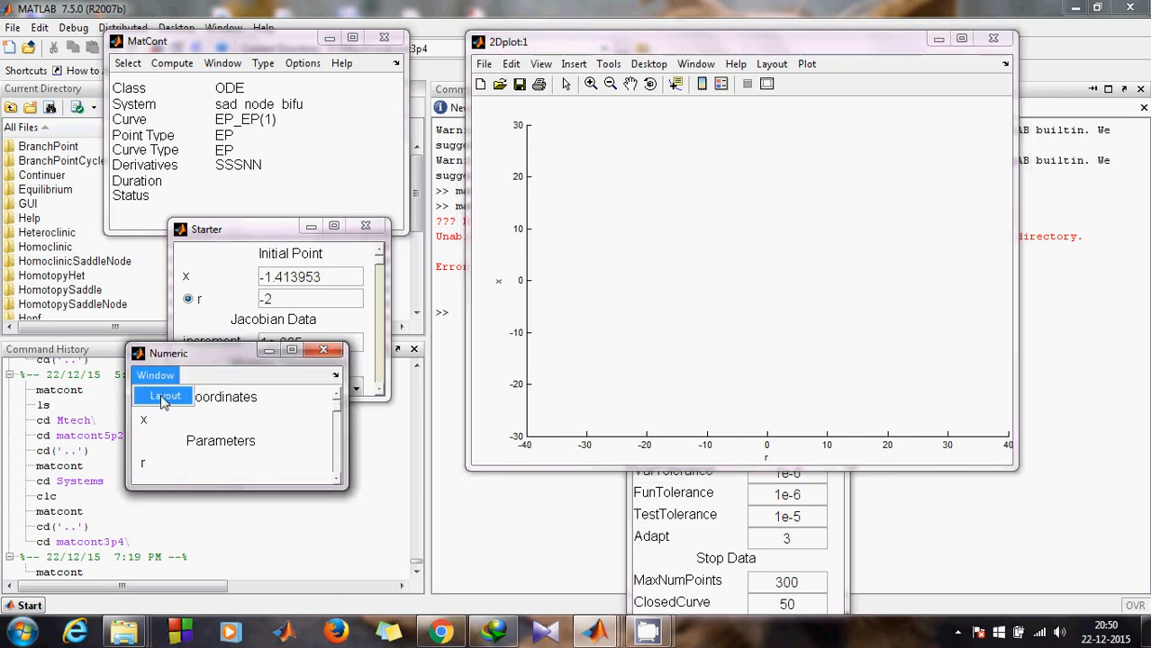
left_click(164, 394)
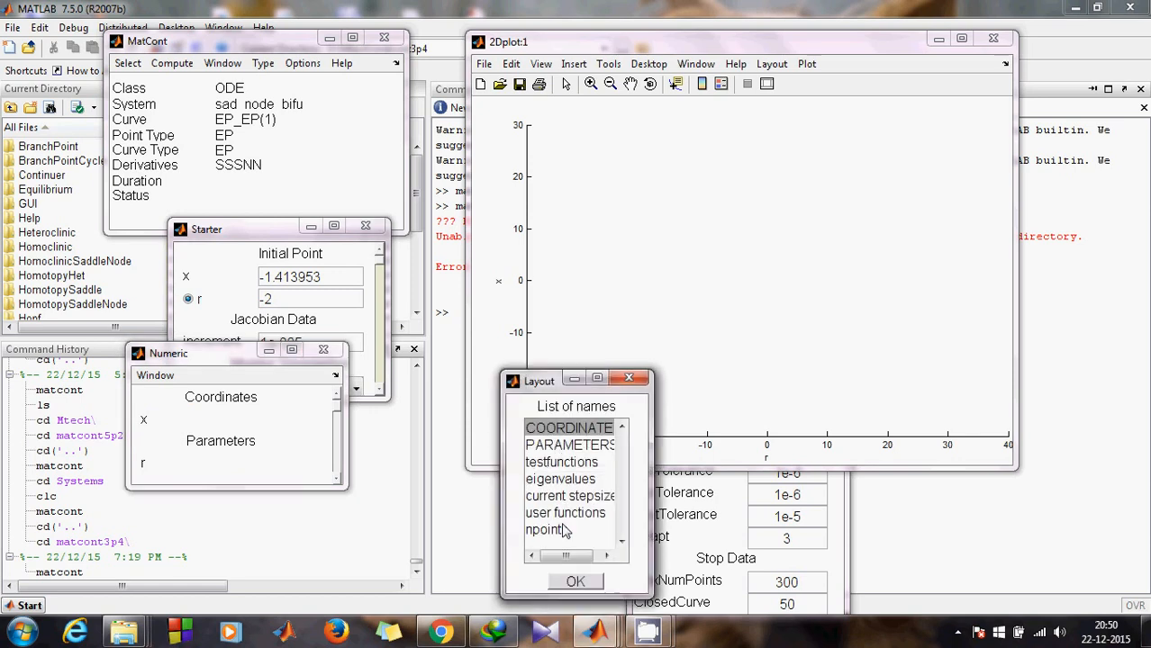
left_click(570, 488)
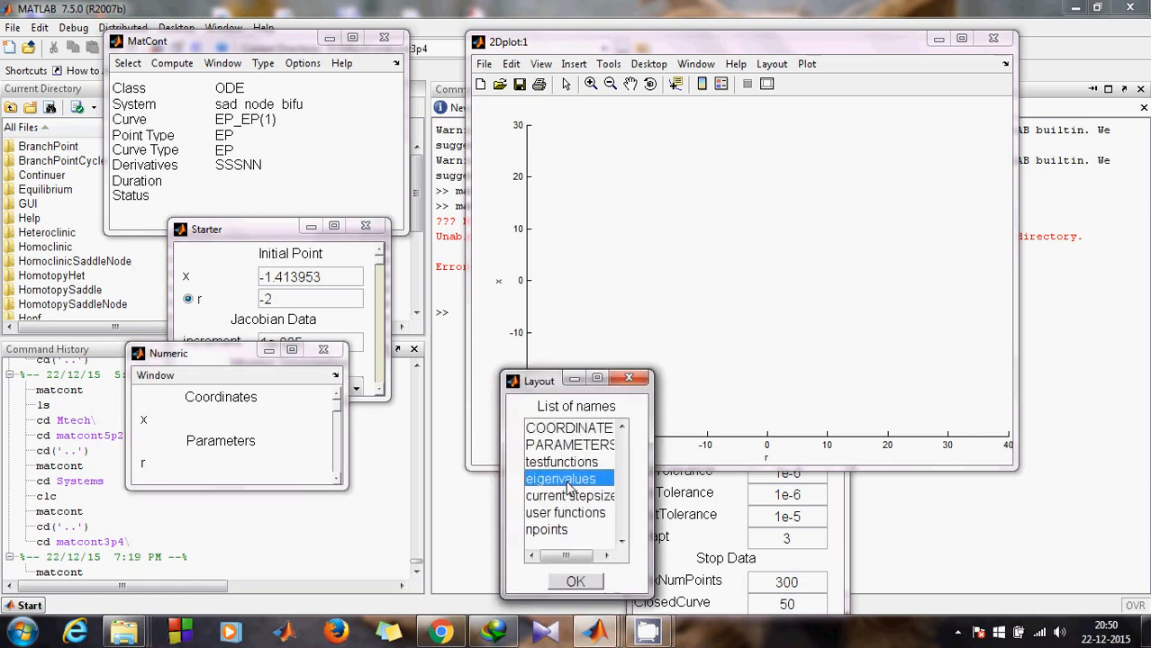
left_click(575, 582)
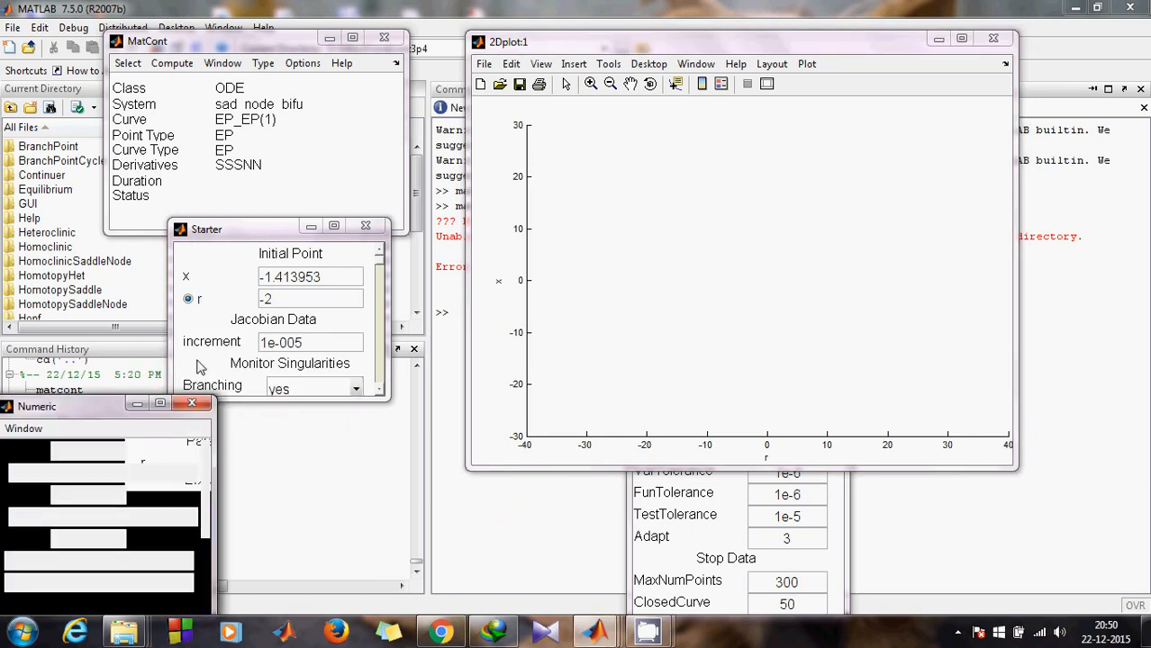
left_click_drag(99, 410, 202, 328)
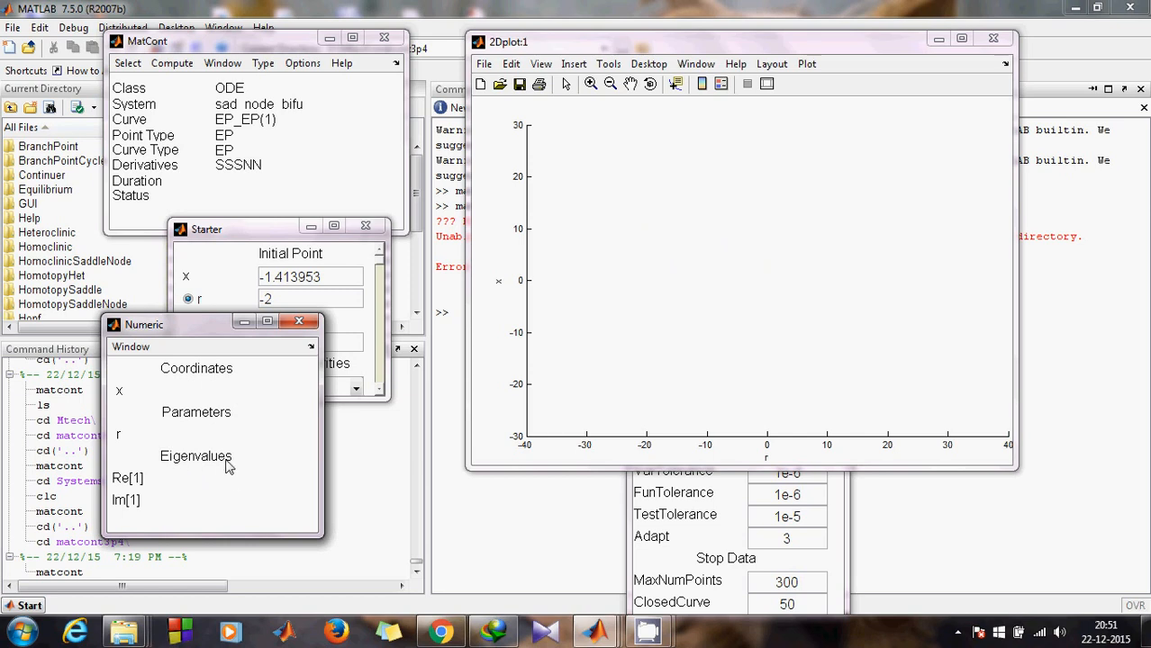
- Compute the equilibrium curve forward and resume the continuation past the limit point
left_click(266, 160)
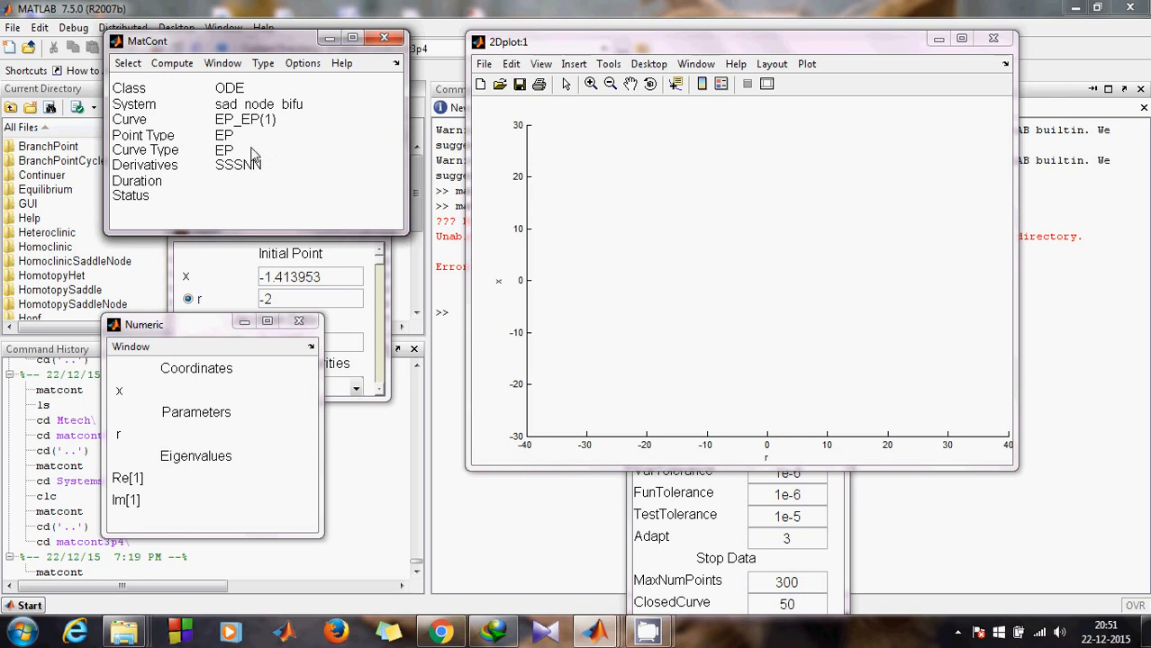
left_click(185, 69)
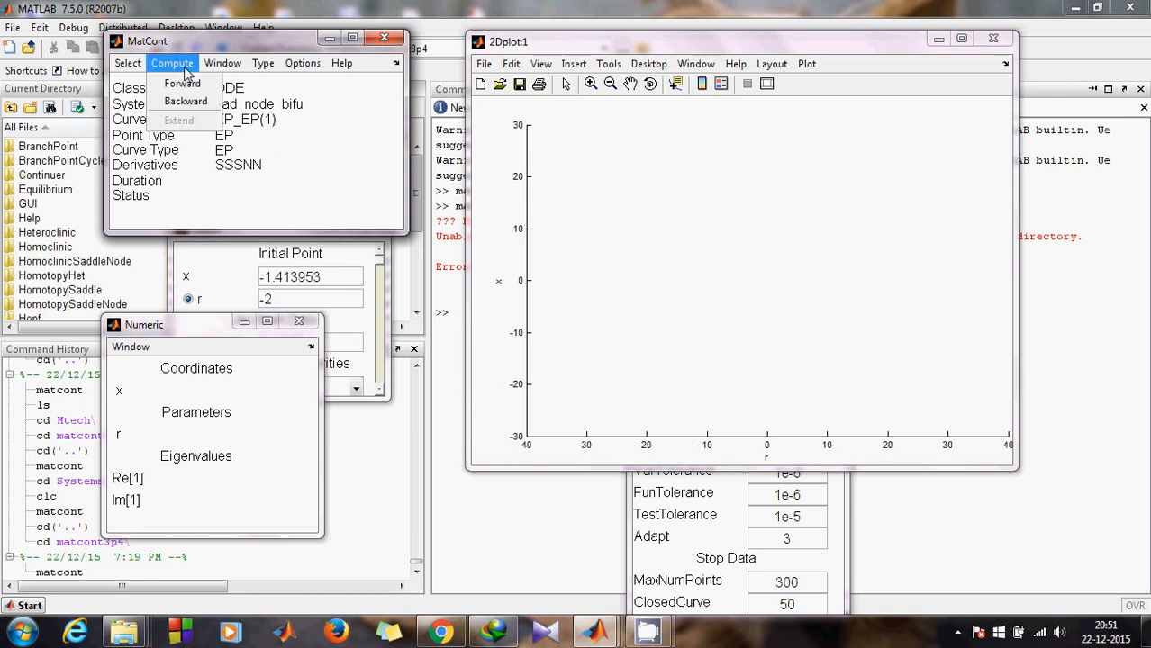
left_click(188, 81)
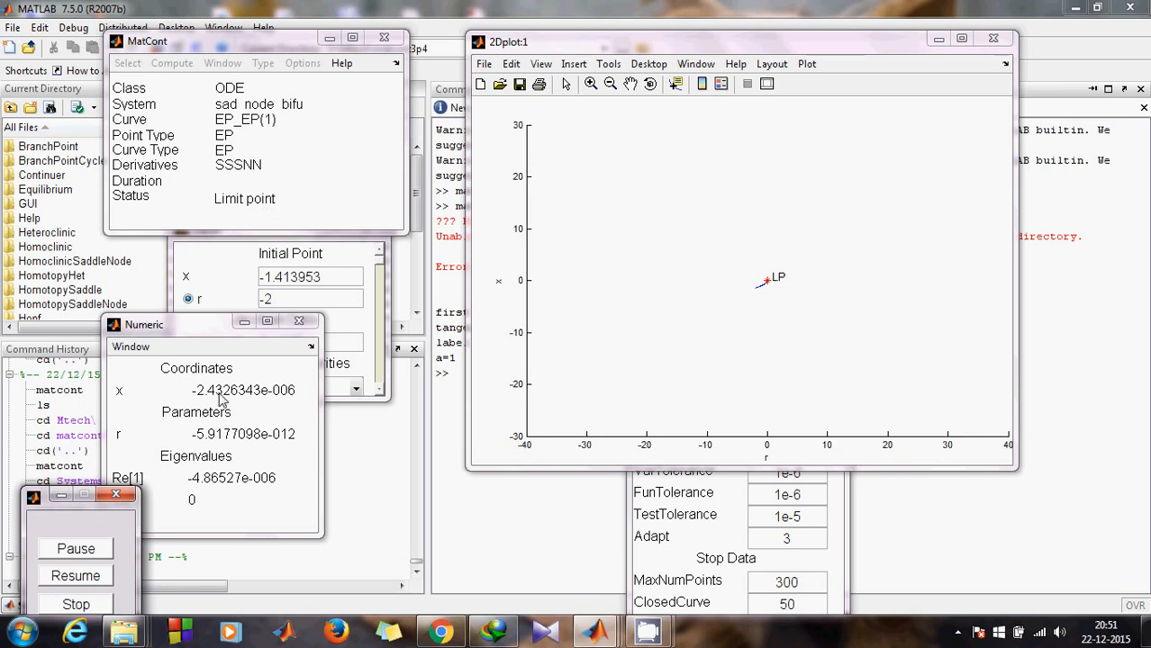
left_click(76, 576)
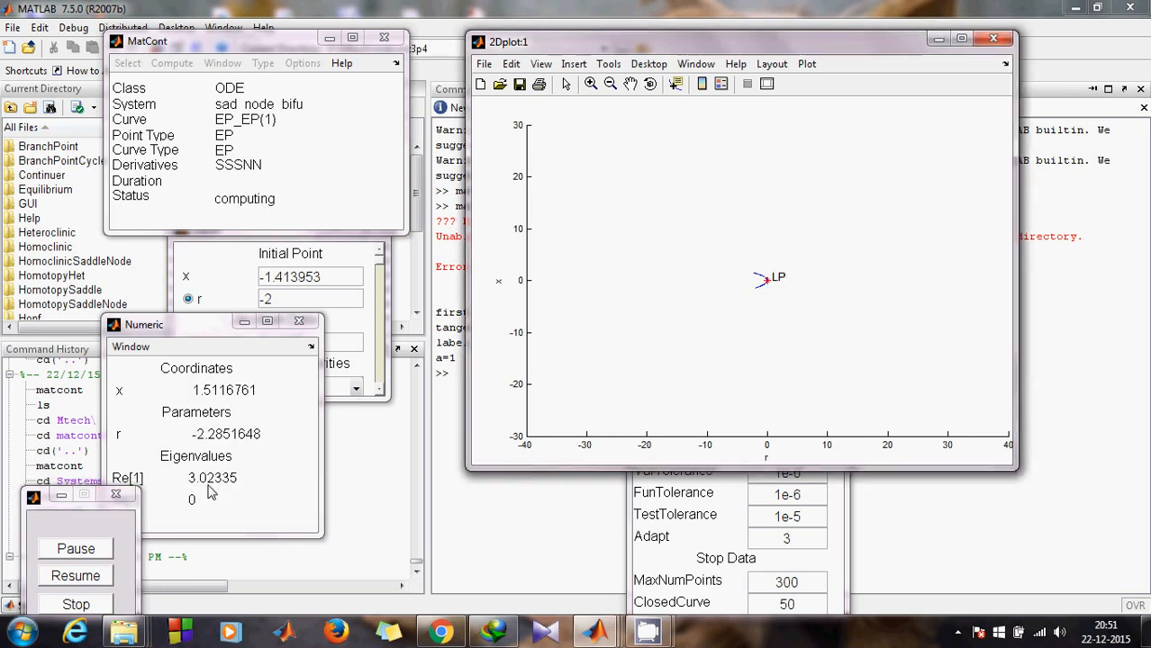
- Let the forward continuation run past the limit point and stop it at about r = -22.5
left_click(201, 333)
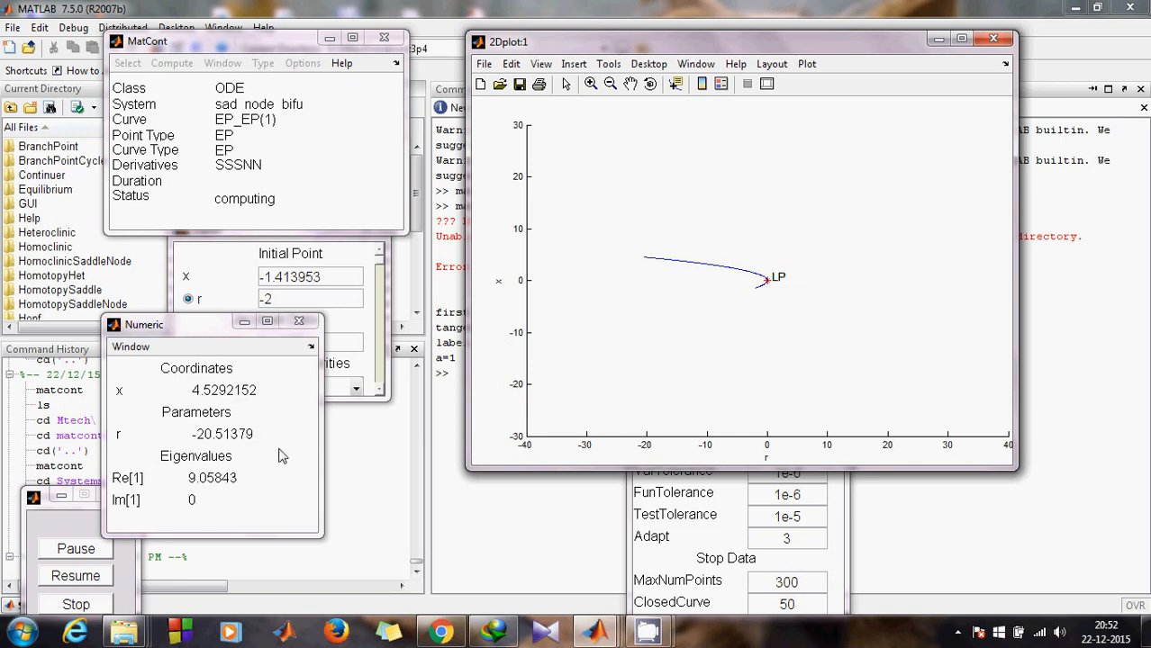
left_click(99, 609)
left_click(99, 609)
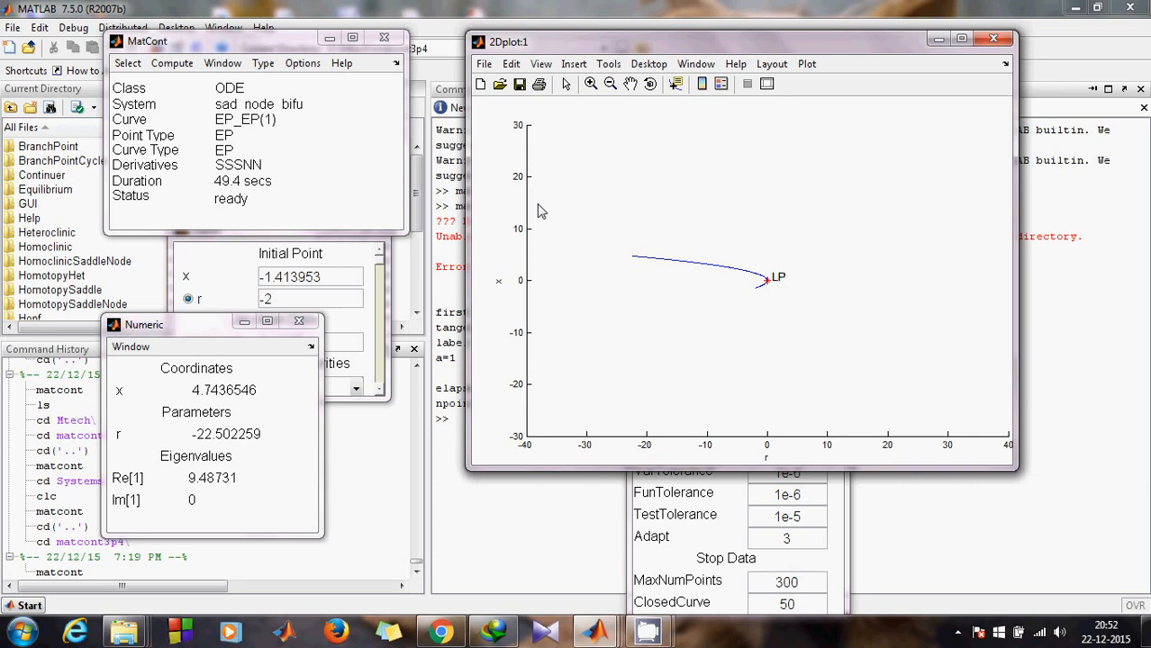
- Compute the equilibrium curve backward and stop the continuation at about r = -22
left_click(171, 64)
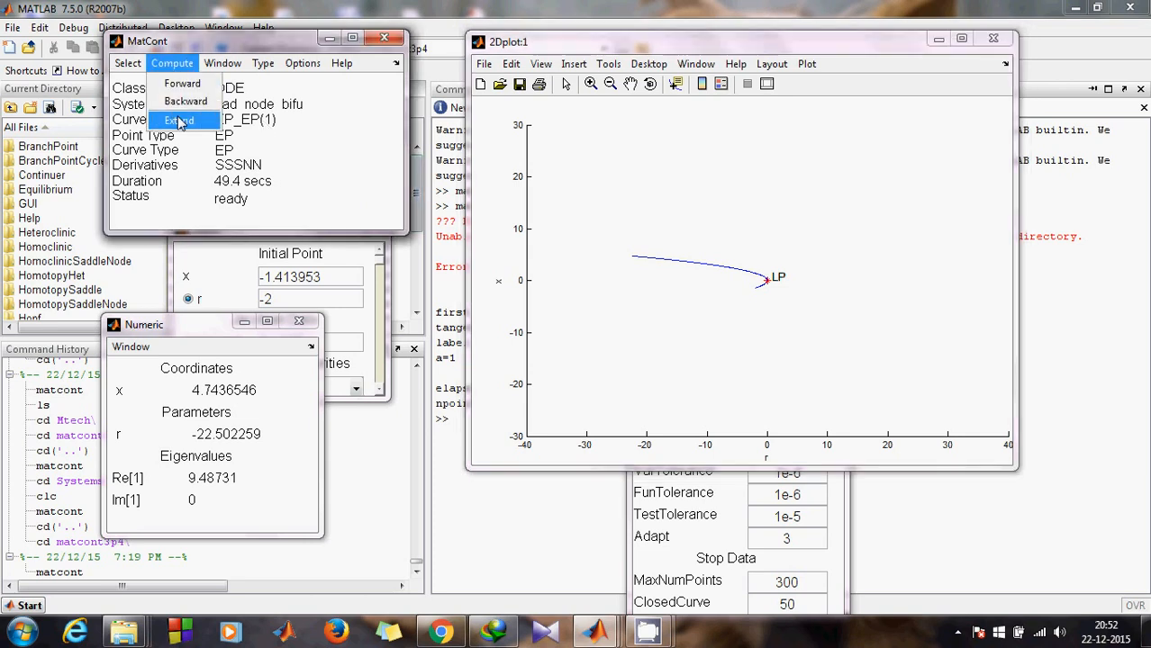
left_click(227, 52)
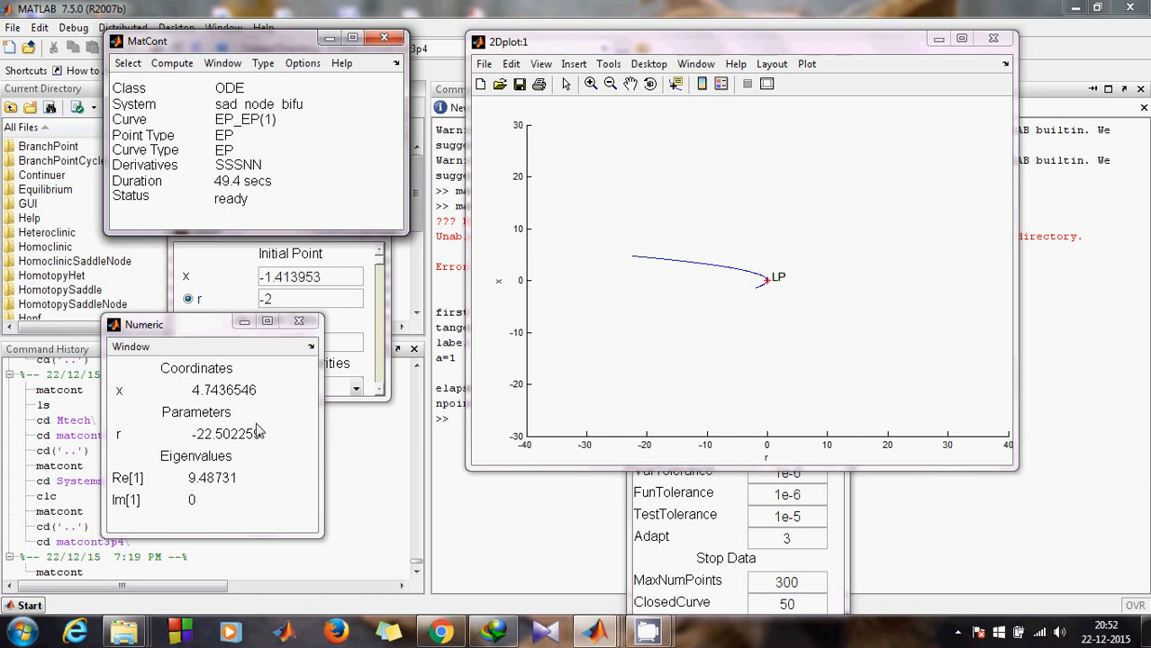
left_click(184, 66)
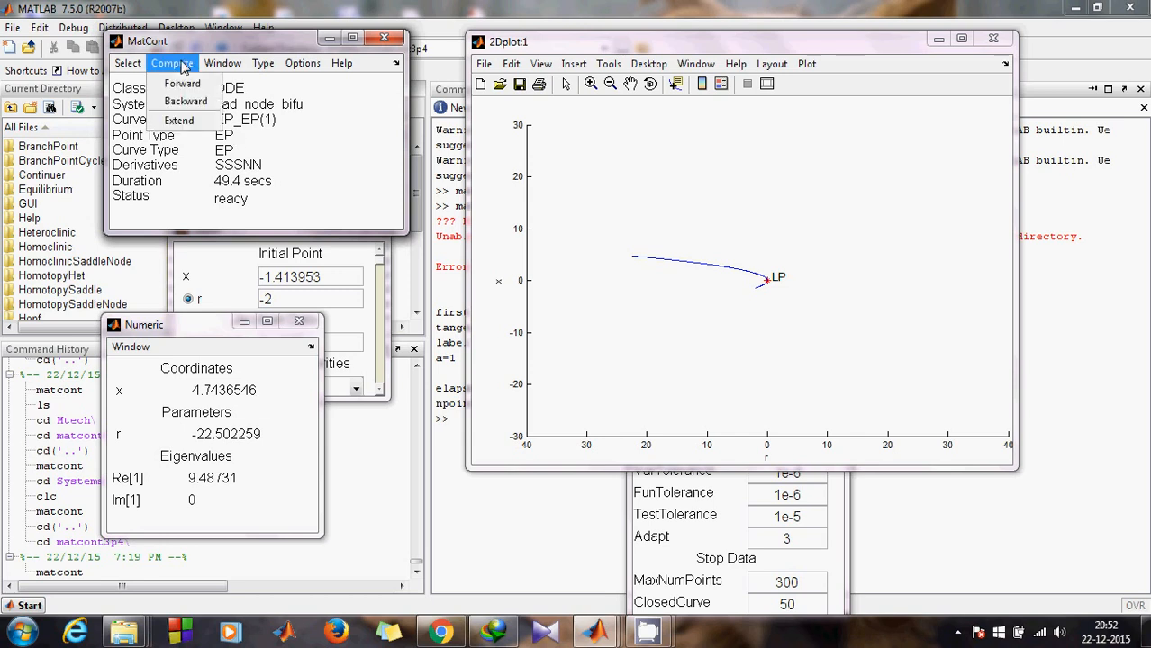
left_click(184, 101)
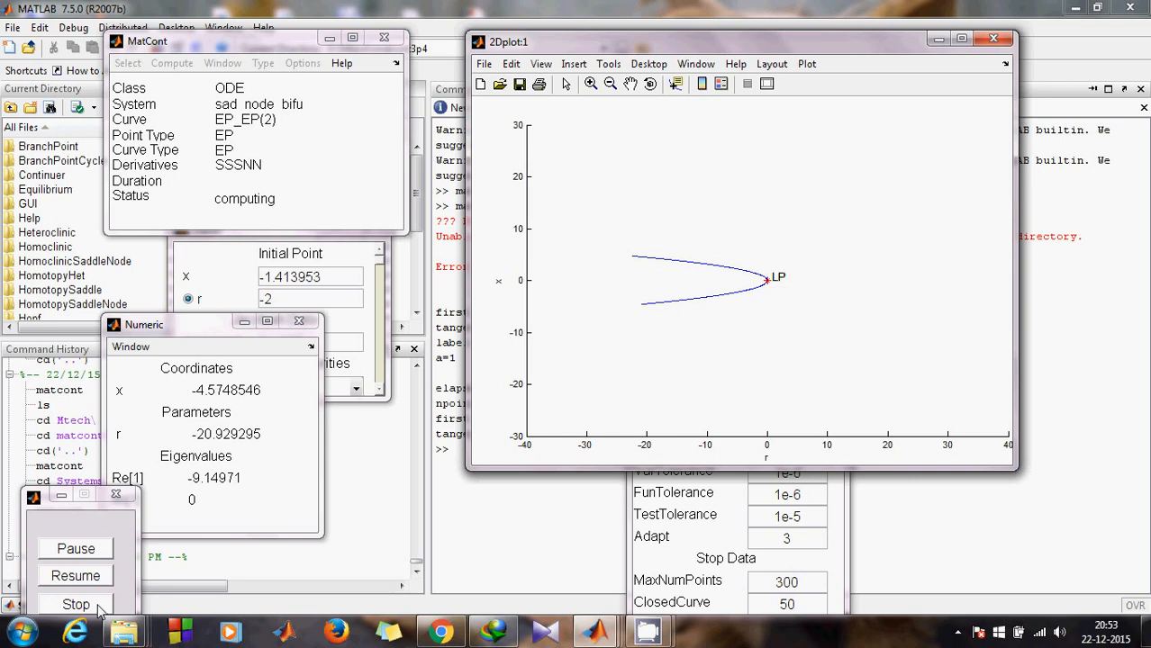
left_click(99, 608)
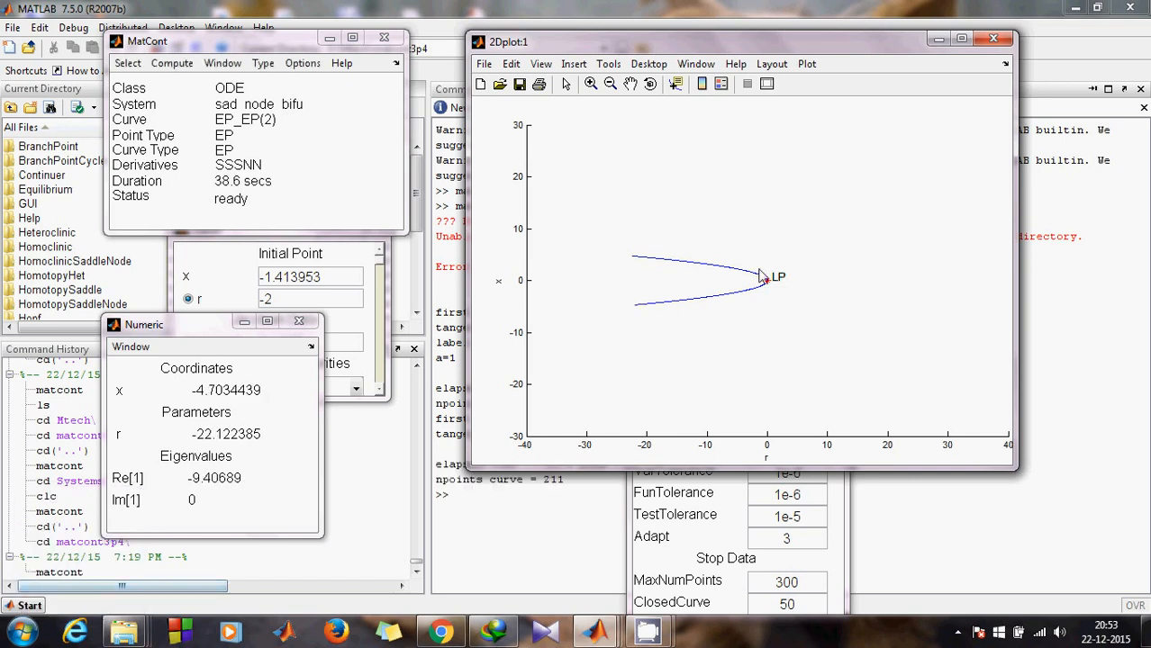
- Maximize the 2D plot, show its plot tools, and resize the surrounding panes to give the plot area more room
left_click(962, 39)
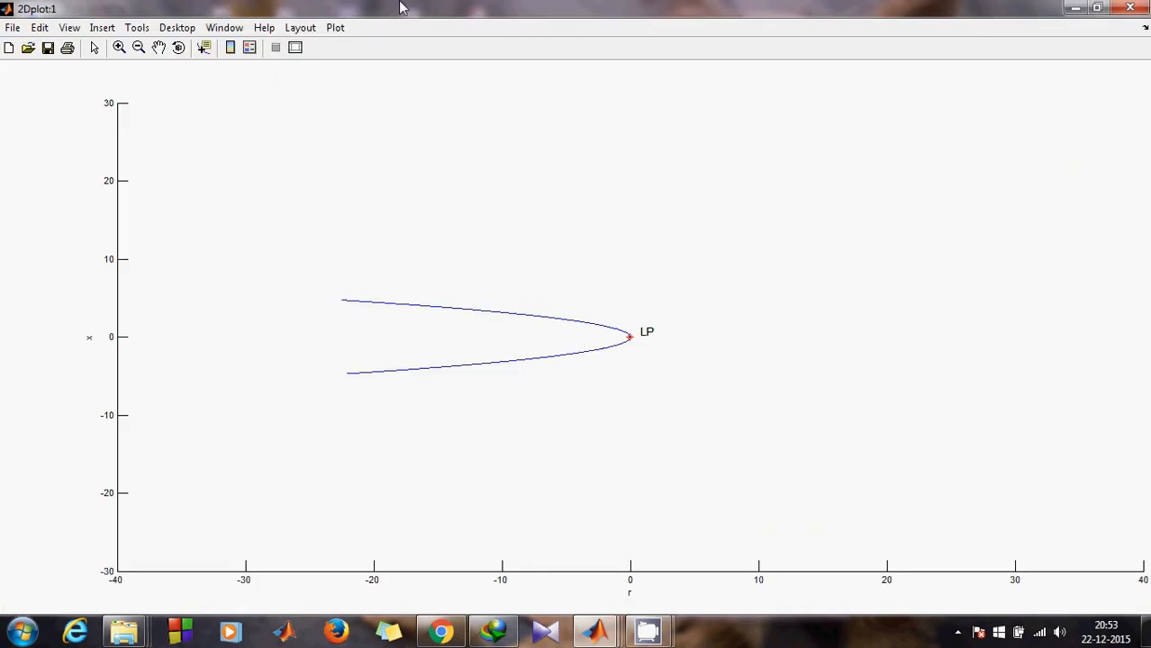
left_click(346, 33)
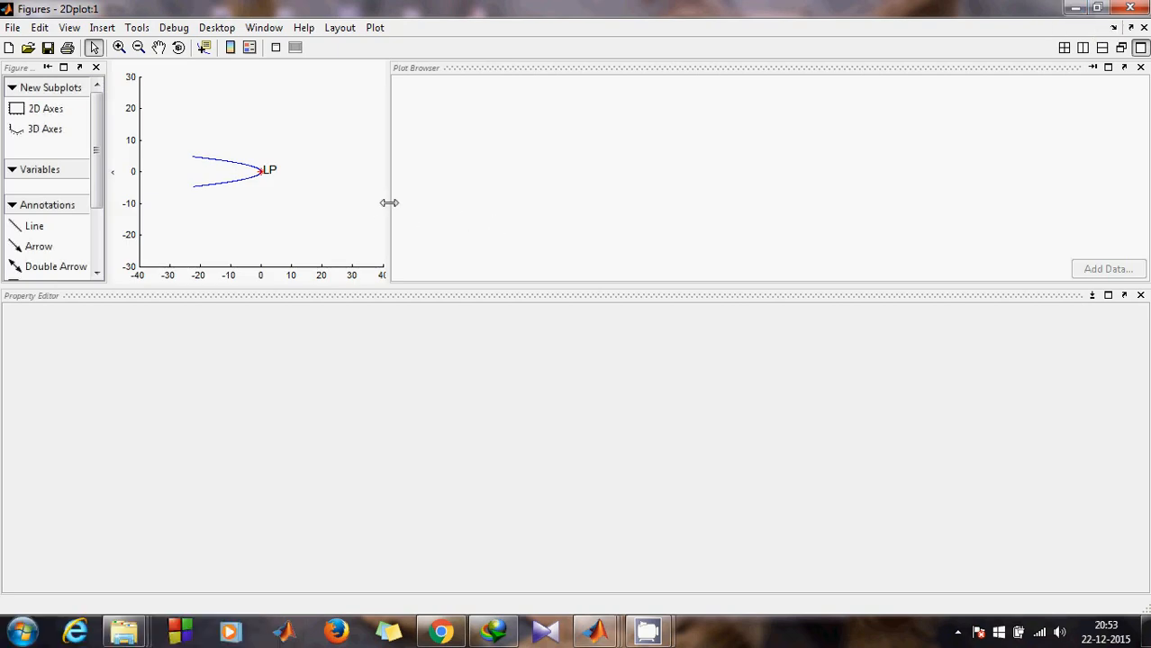
left_click_drag(388, 202, 550, 200)
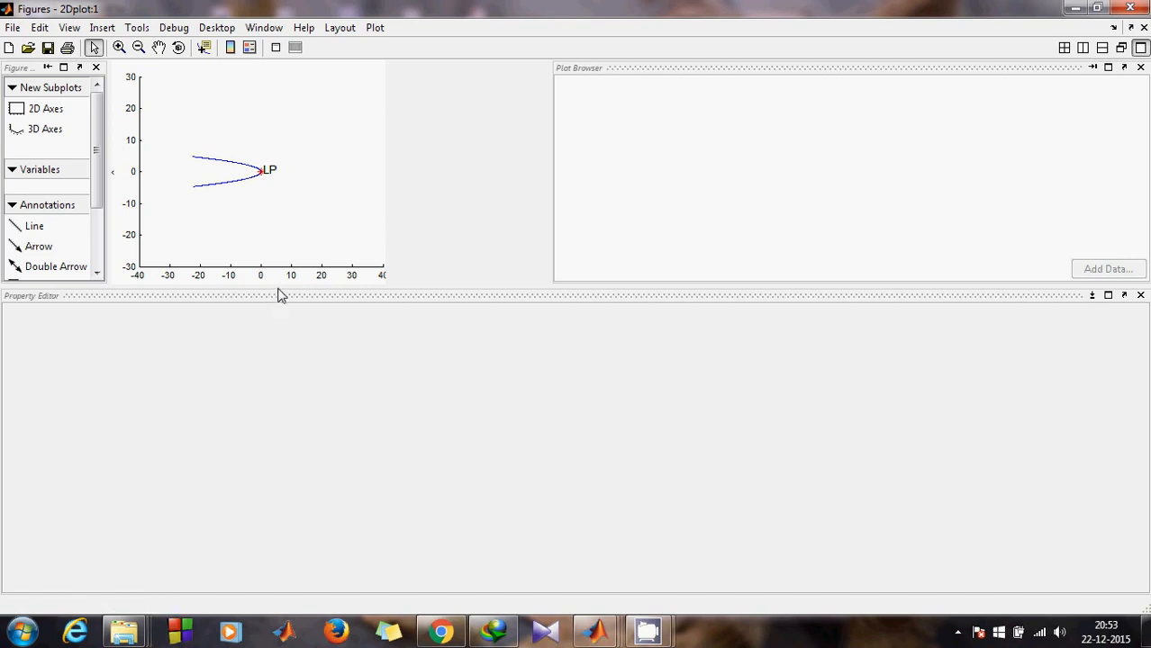
left_click_drag(282, 403, 285, 426)
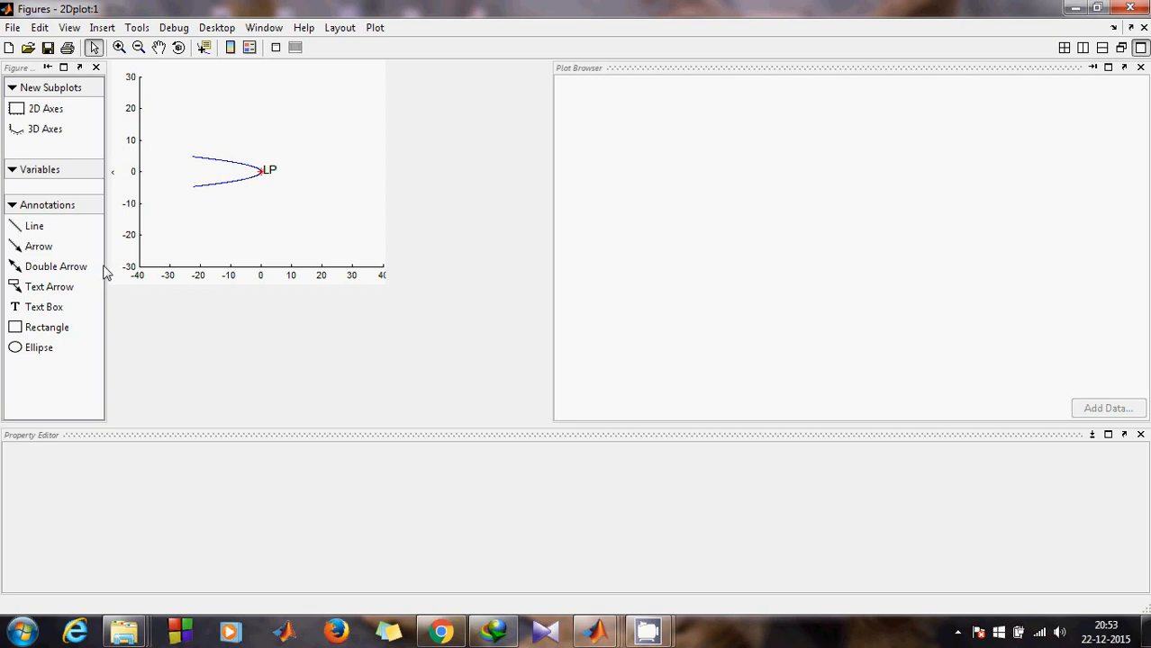
- Minimize the figure and turn on the plot's grid by running "grid on" in the MATLAB Command Window
left_click(1075, 8)
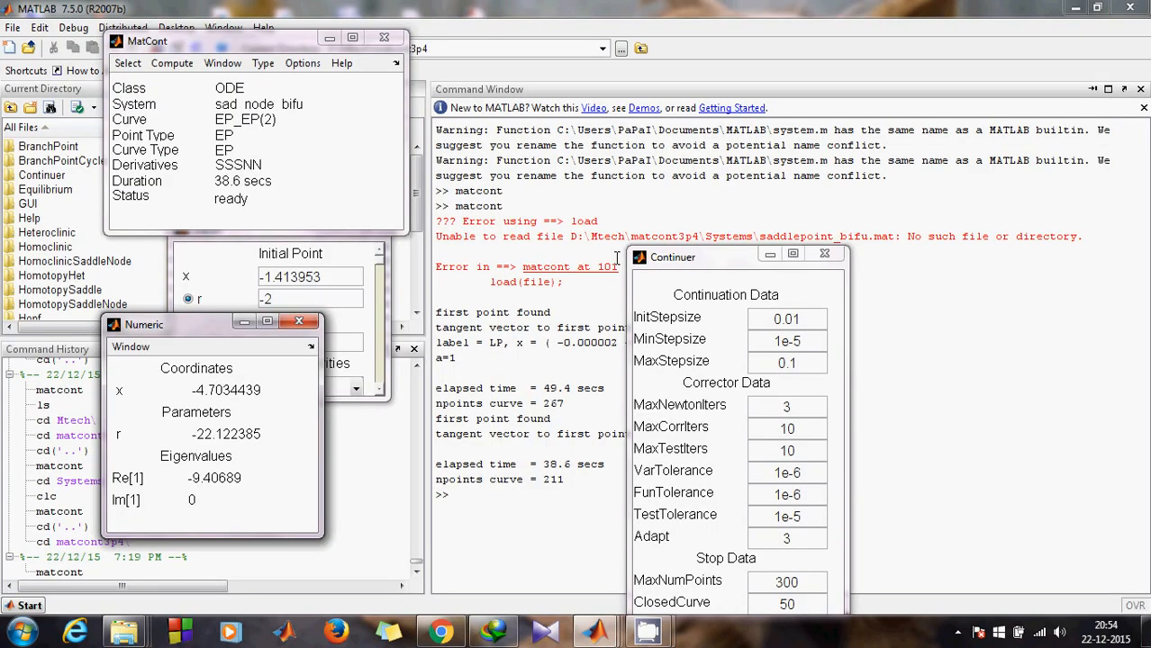
left_click(482, 501)
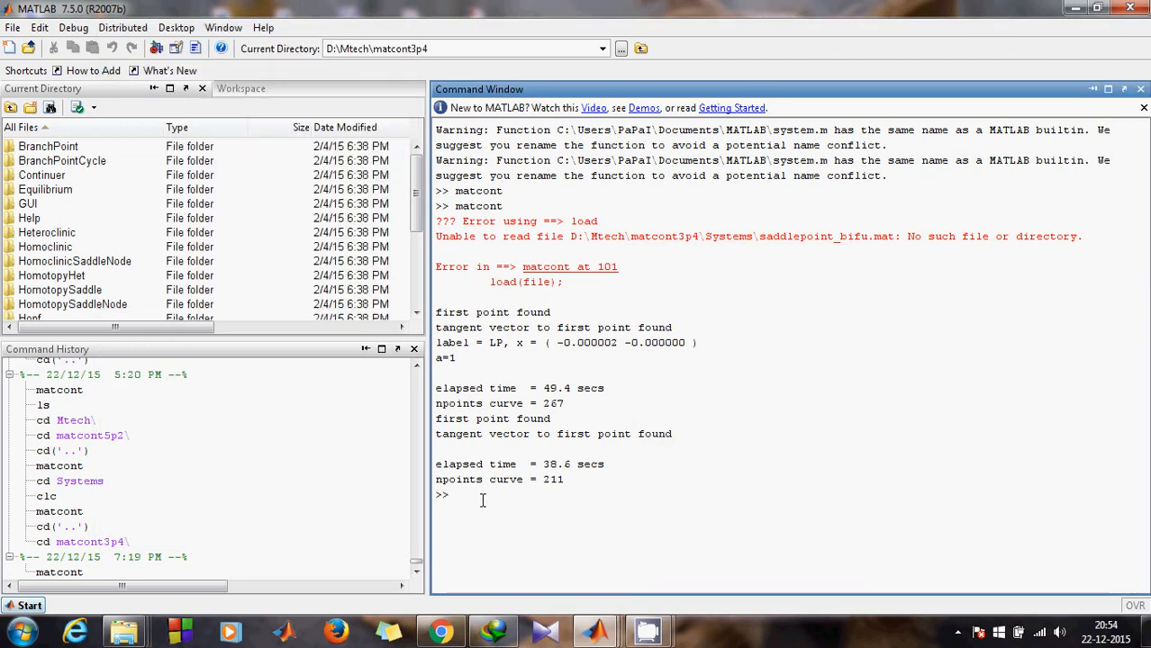
type("grid on")
key("Return")
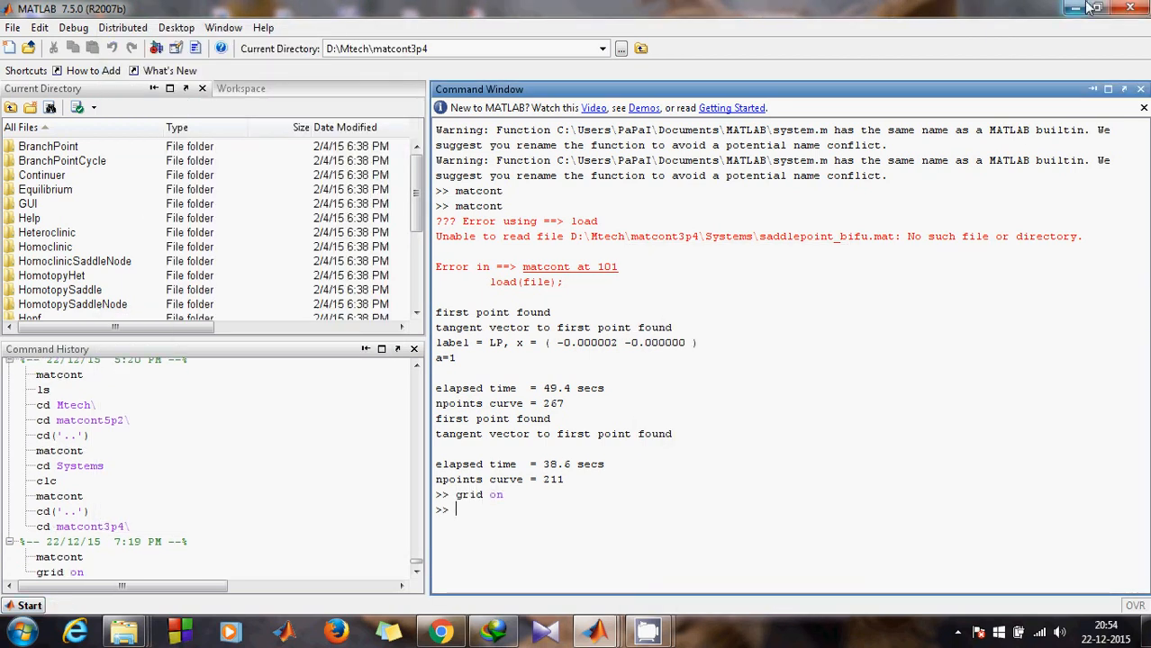
- Minimize the main MATLAB window, bring the 2D plot forward to examine the gridded equilibrium curve, and minimize the figure
left_click(1074, 8)
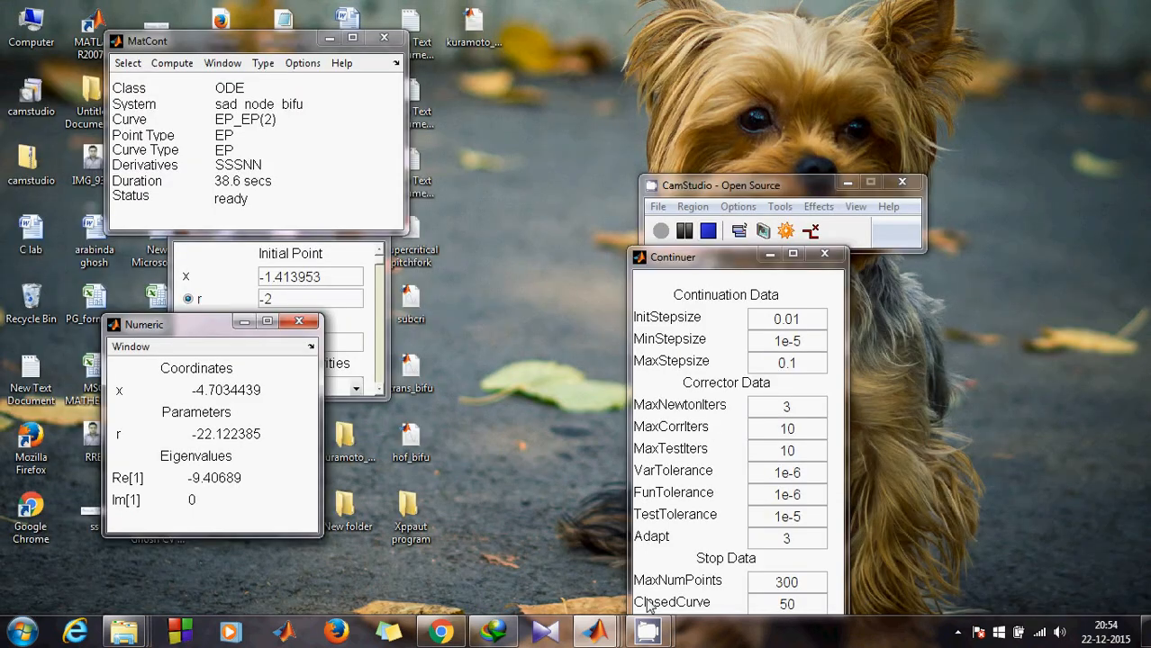
left_click(594, 633)
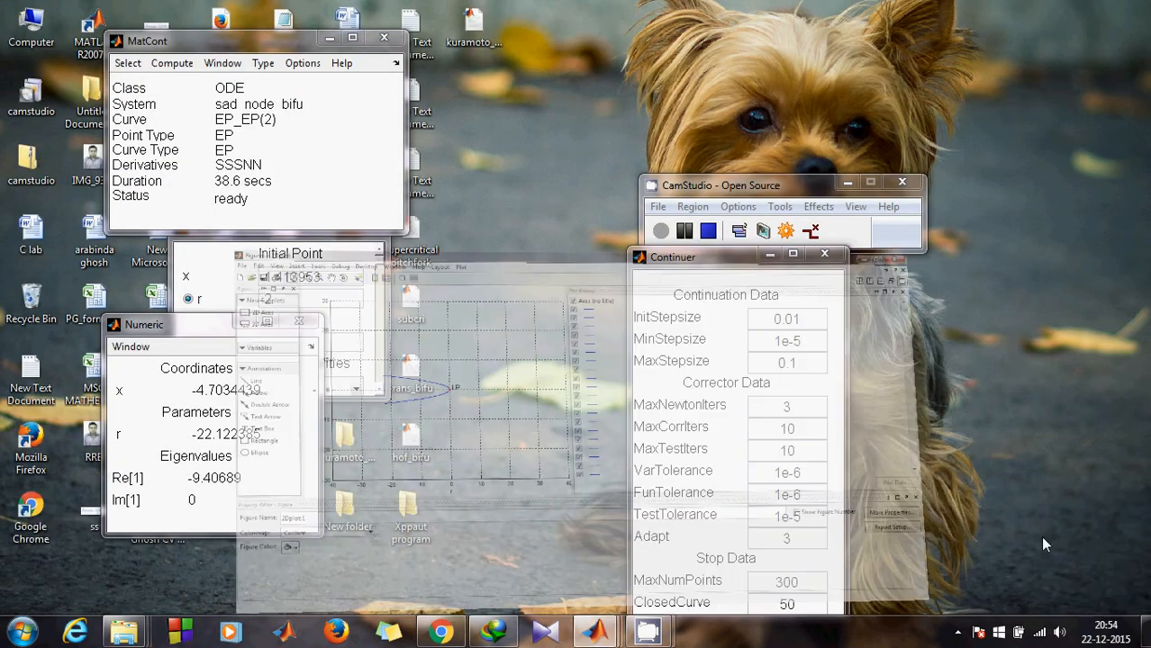
left_click(1042, 540)
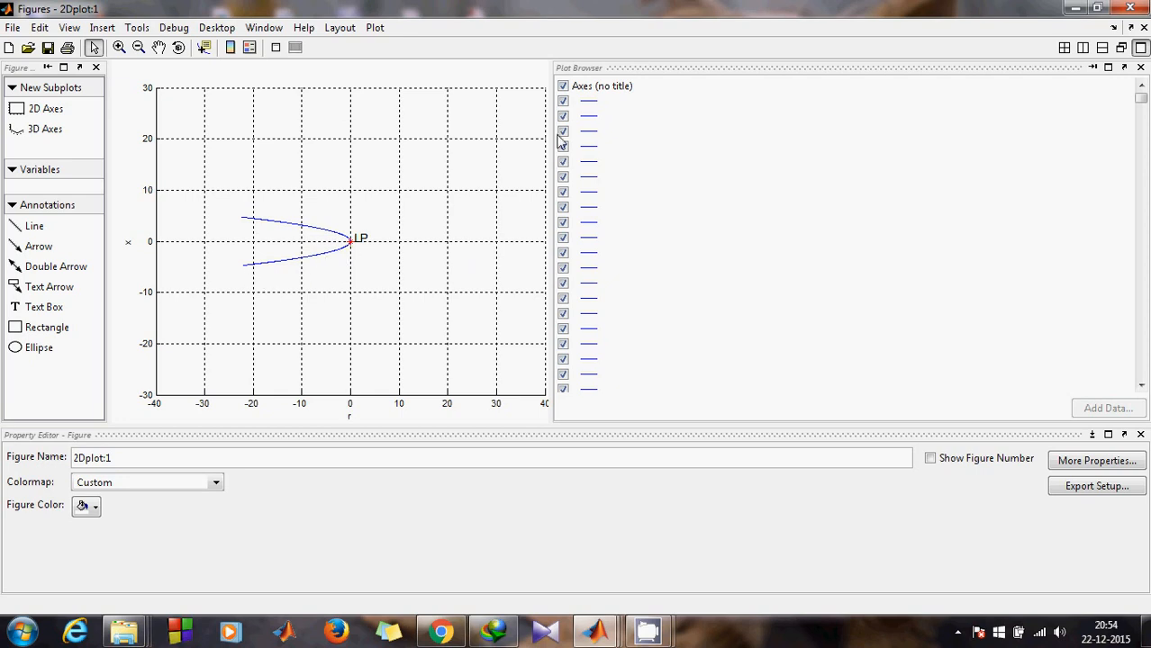
left_click(1074, 8)
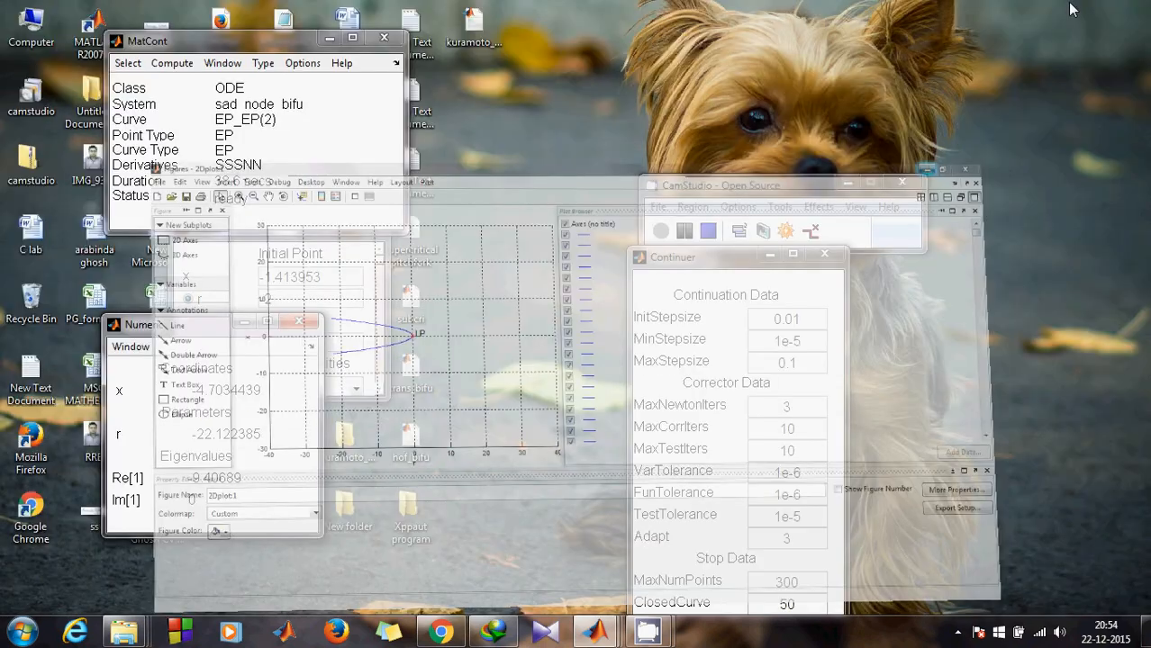